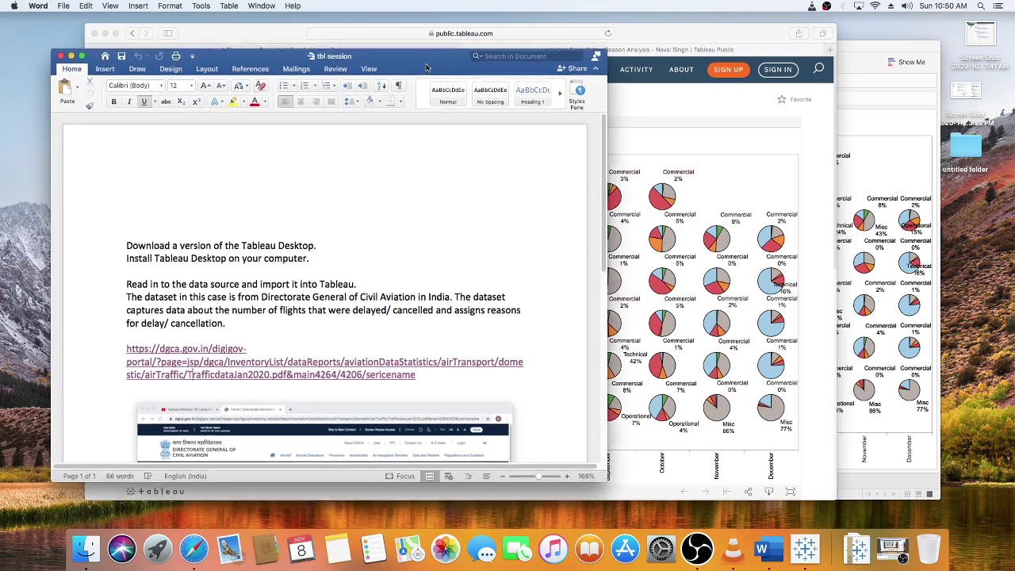
Enlarge the Word notes window, and switch to Safari to look through the DGCA January 2020 domestic traffic report
drag(615, 319, 785, 389)
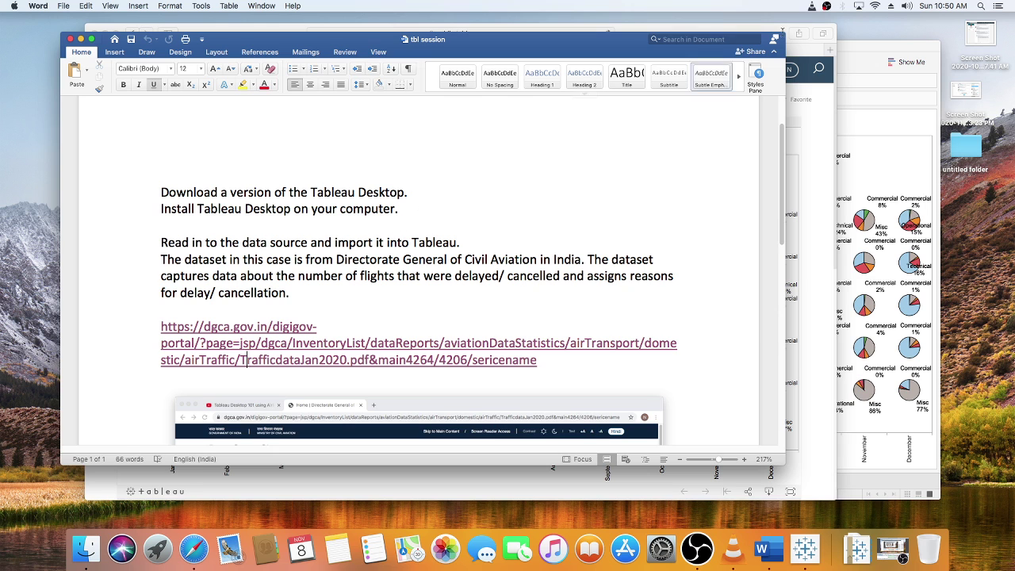
click(774, 27)
click(252, 50)
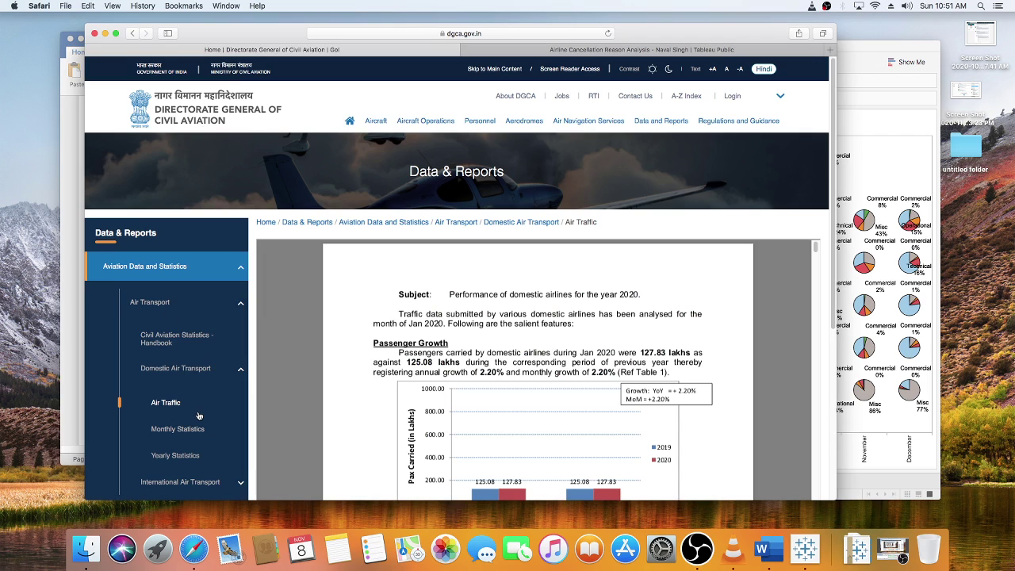
scroll(399, 351, down, 15)
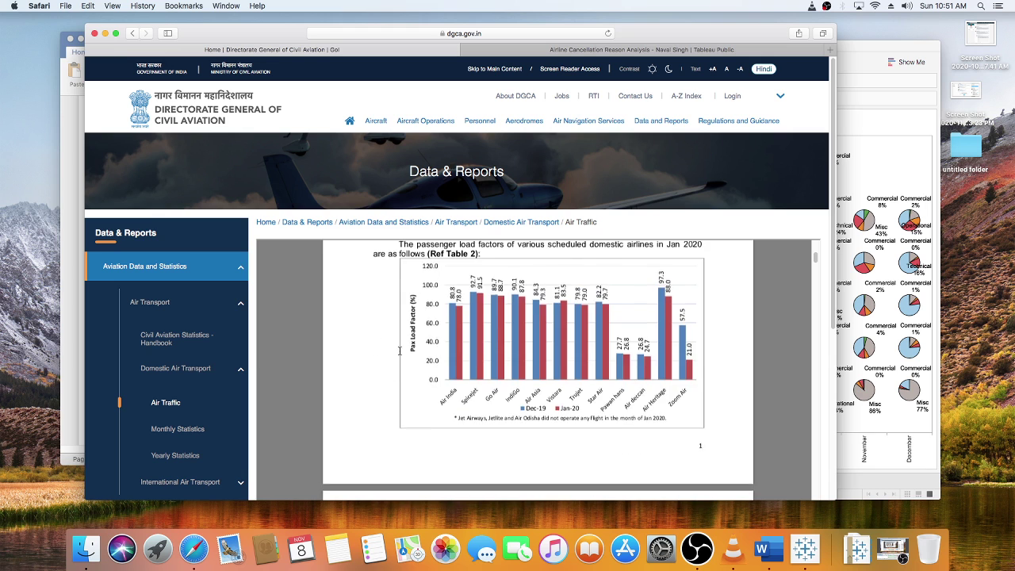
scroll(398, 350, down, 10)
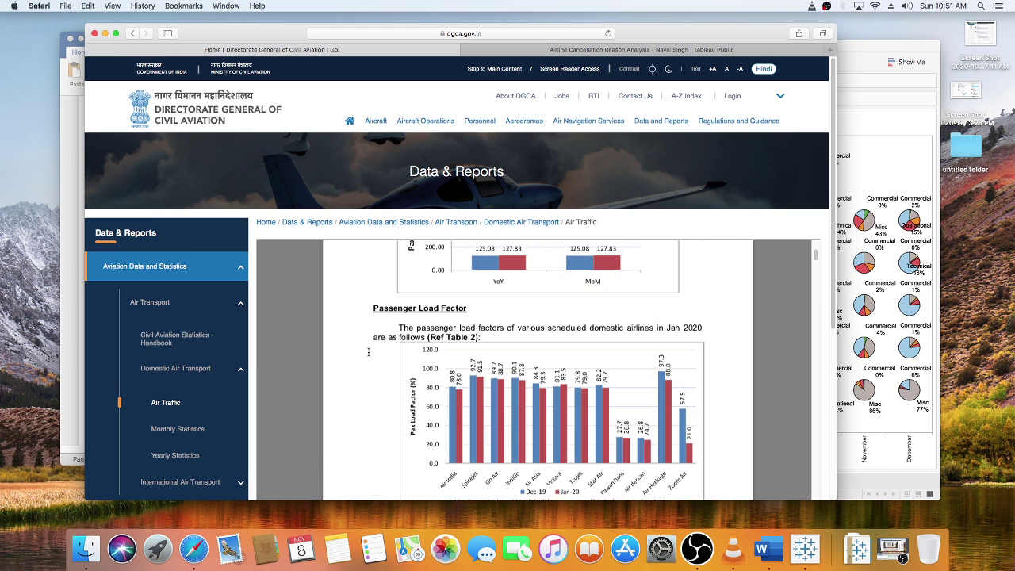
Open the DGCA Air Traffic list of domestic traffic reports and look over the available years and months
click(172, 404)
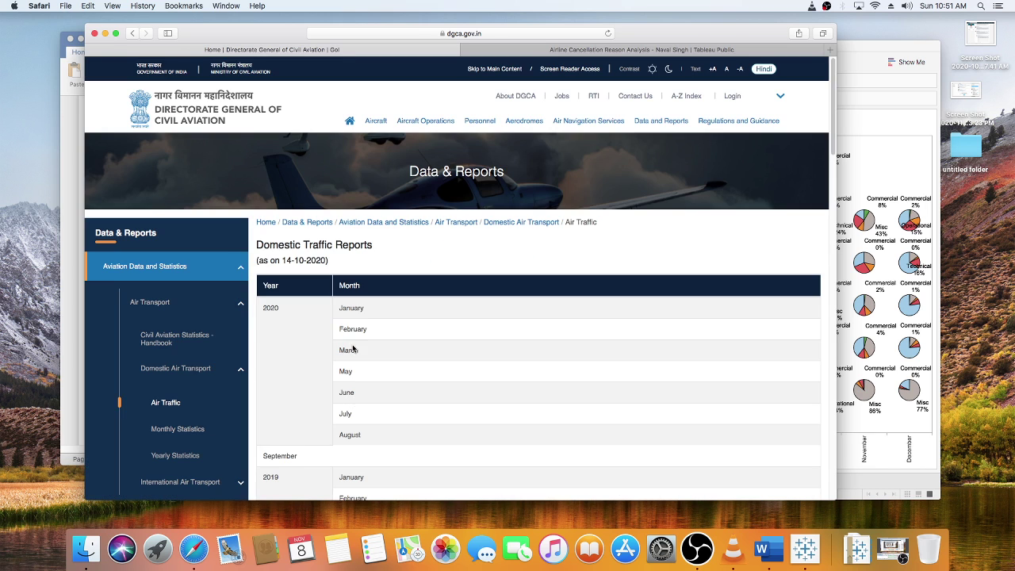
scroll(353, 365, down, 5)
scroll(354, 365, down, 3)
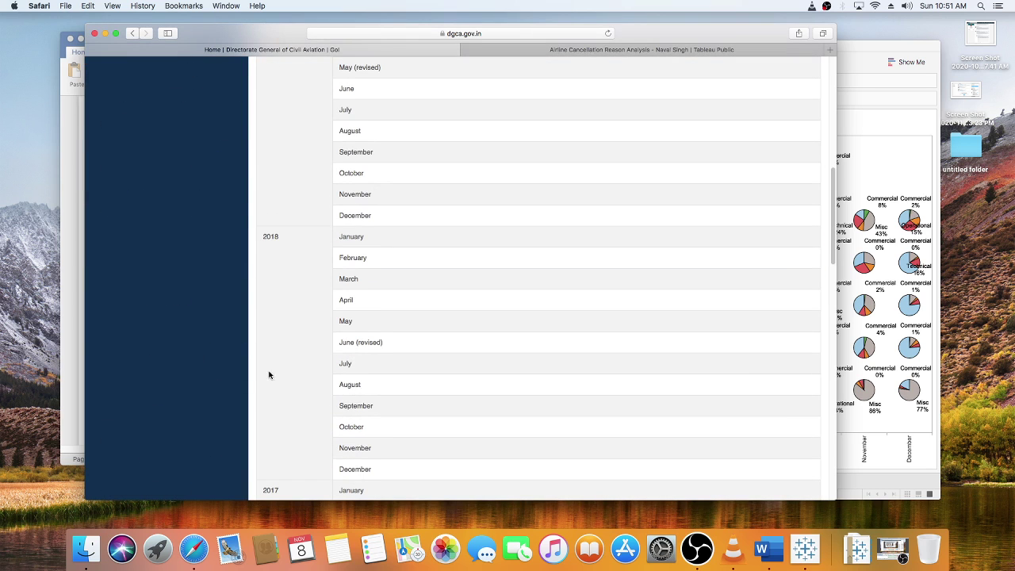
Switch back to the Word notes and review the instructions and dataset link
click(69, 349)
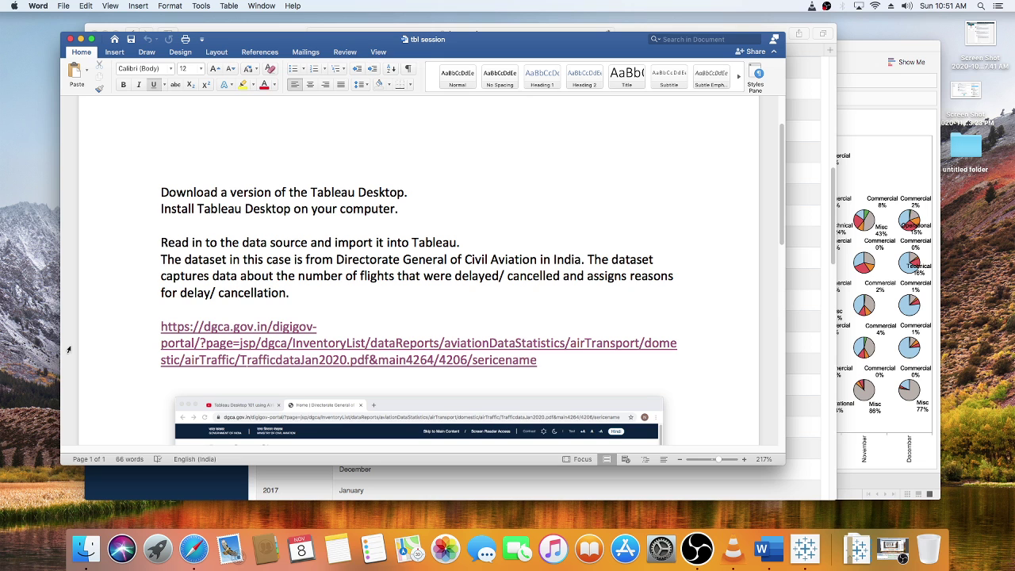
scroll(348, 292, down, 3)
scroll(406, 292, up, 1)
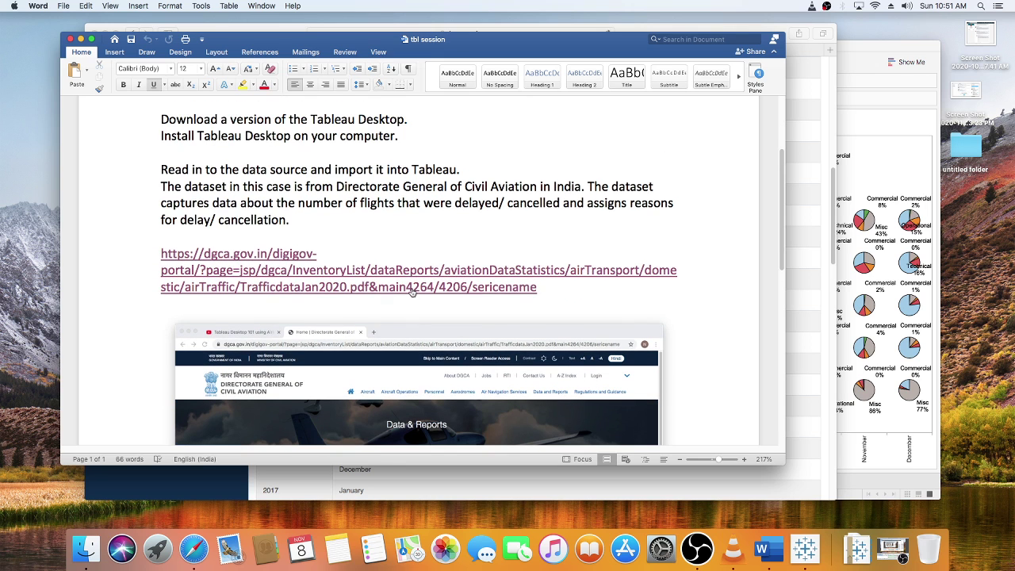
Switch to Tableau and examine the file types available for opening data, without opening any file
click(862, 49)
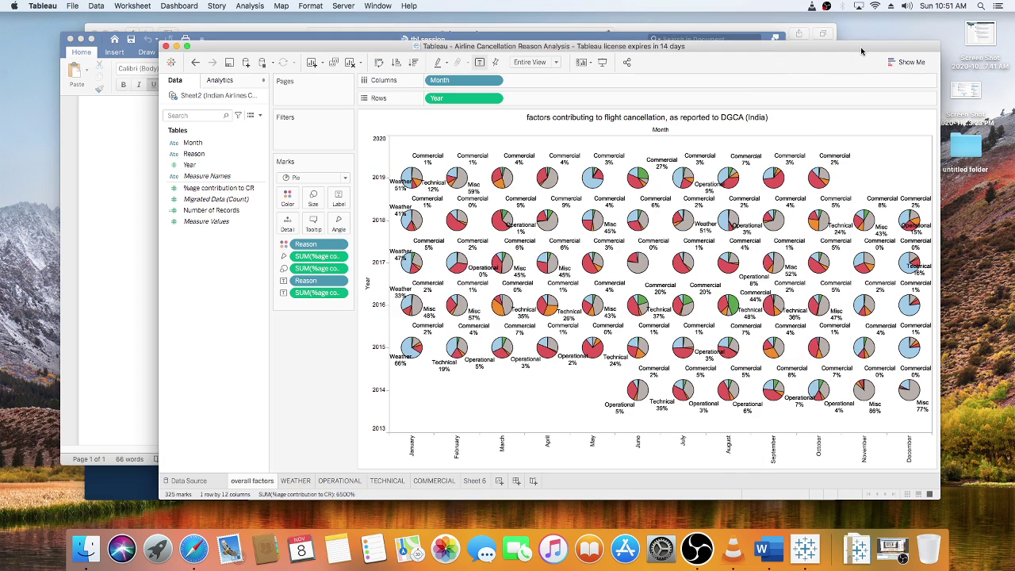
click(76, 4)
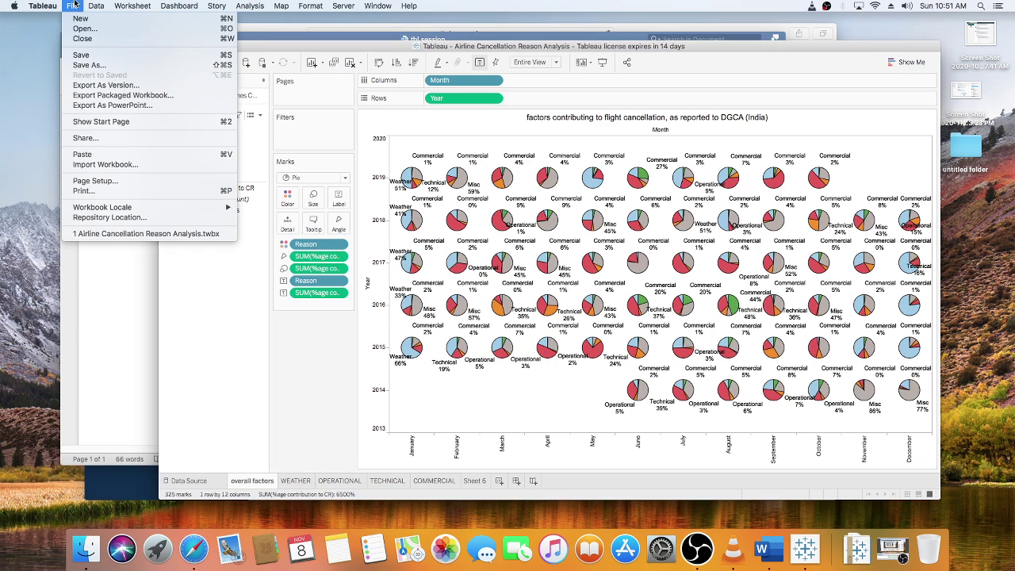
key(Escape)
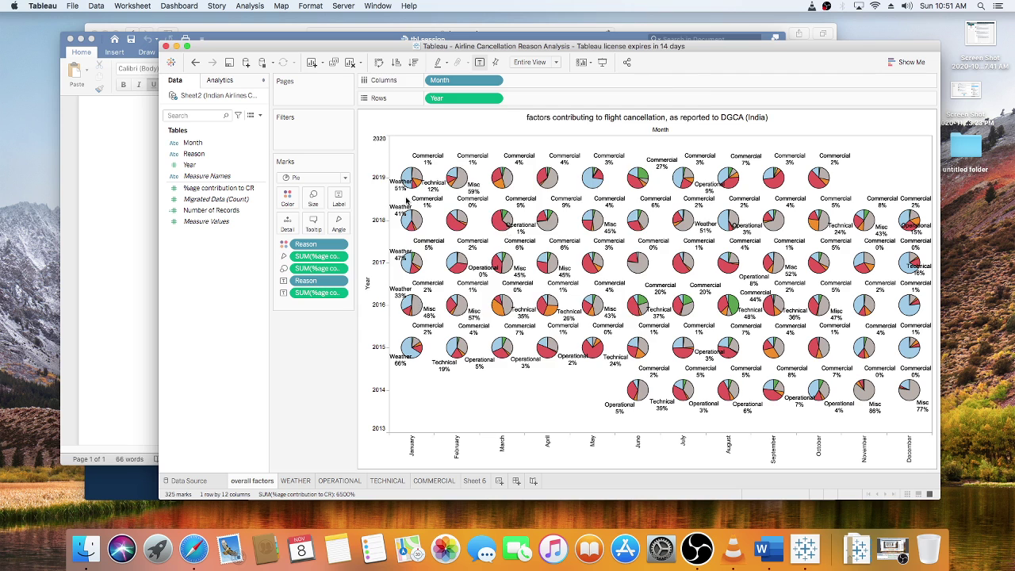
key(super+o)
click(525, 290)
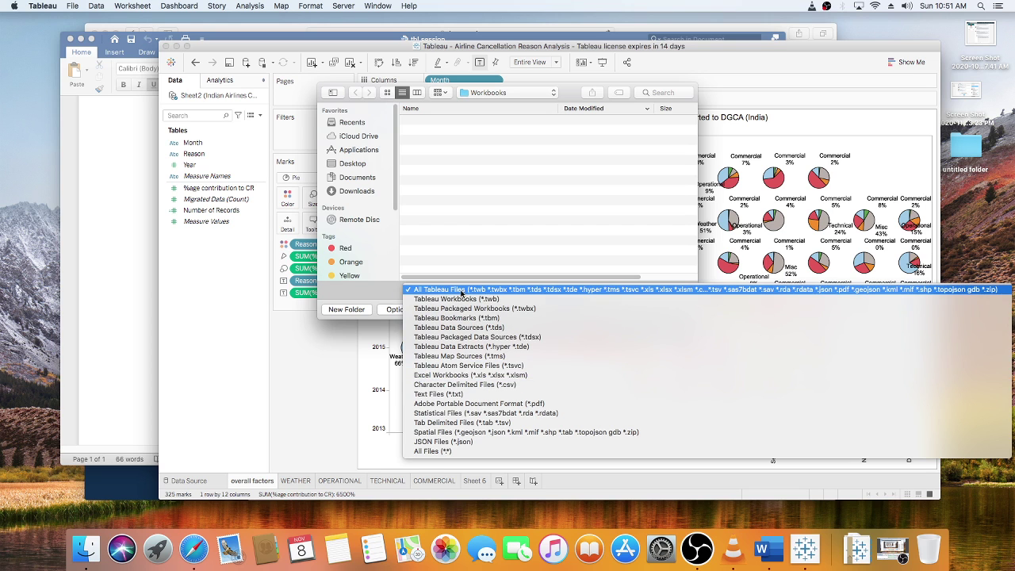
click(461, 293)
click(627, 309)
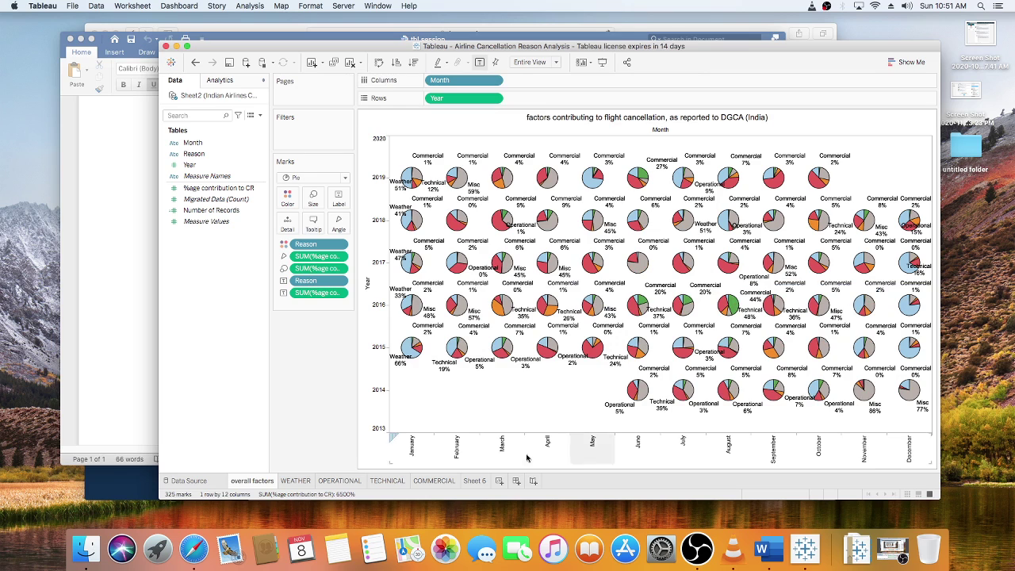
On the empty worksheet Sheet 6, place Month in the columns and Year in the rows
click(475, 482)
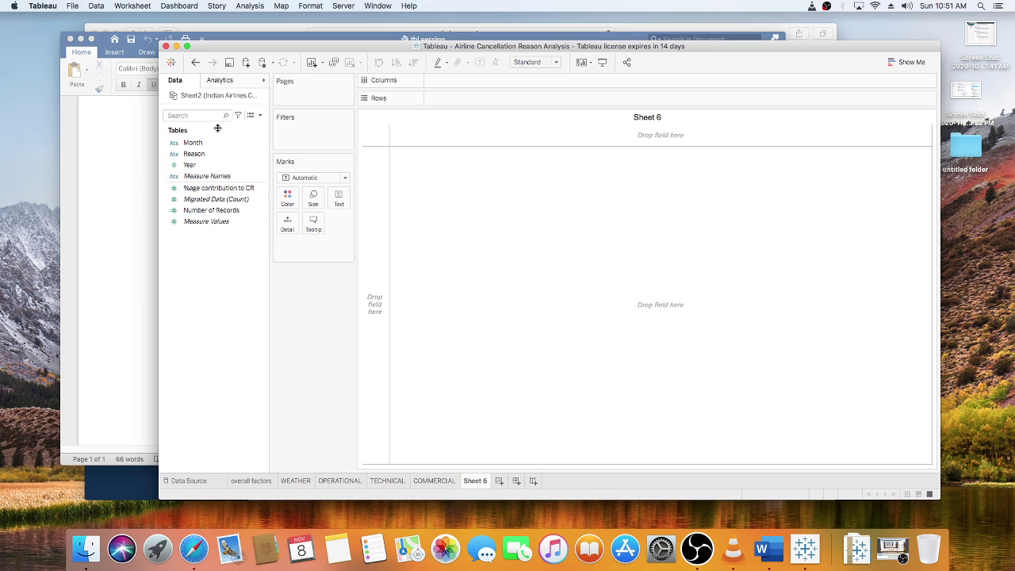
drag(193, 143, 458, 84)
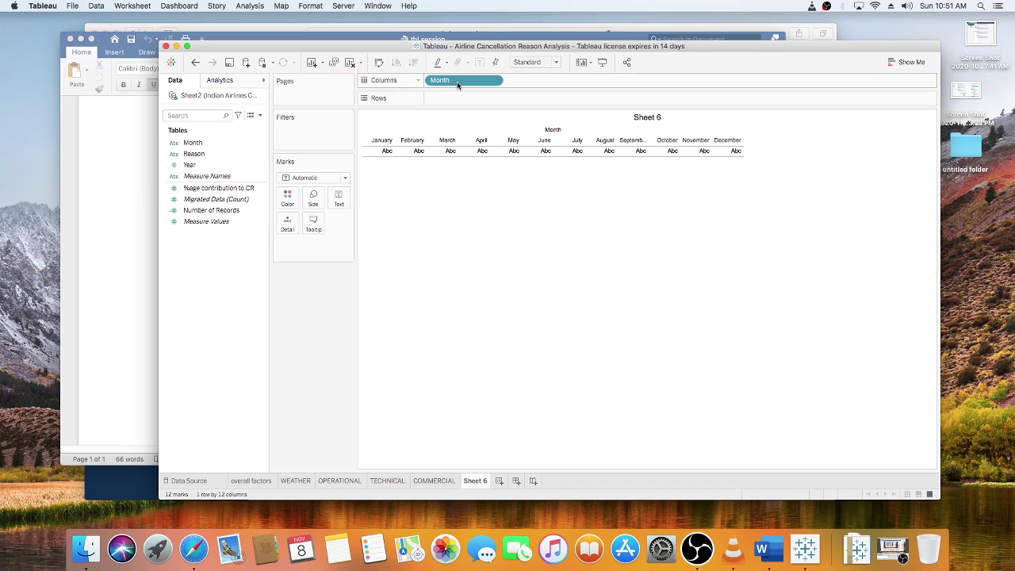
drag(190, 155, 452, 101)
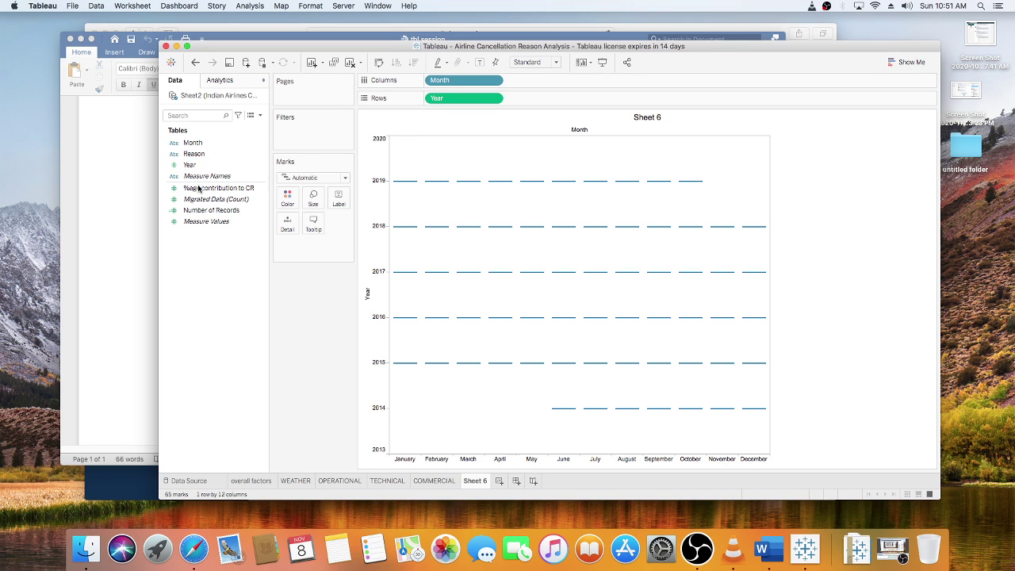
Add %age contribution to CR to the view as mark size and aggregate it as an average
drag(198, 188, 489, 154)
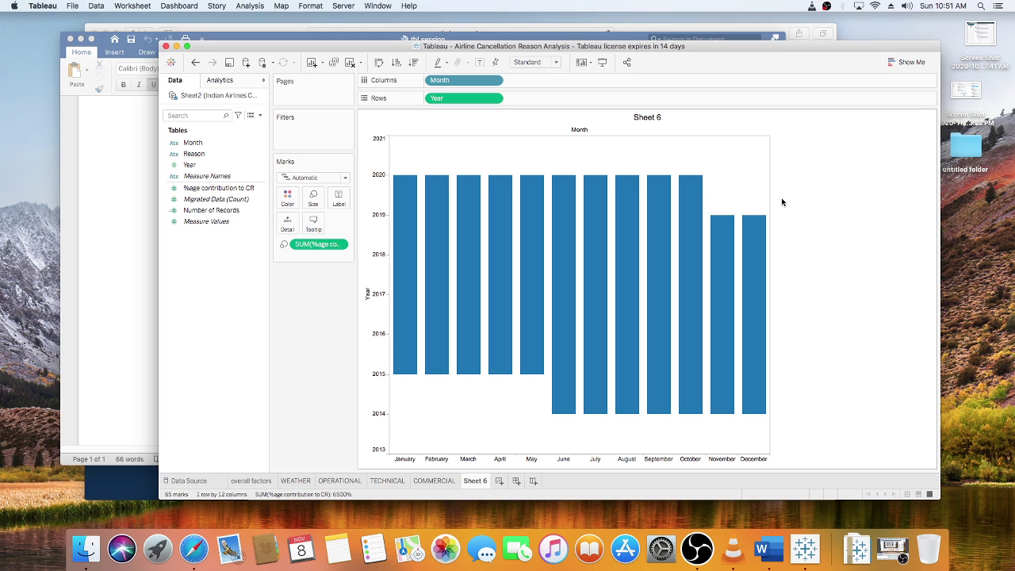
click(378, 64)
click(379, 64)
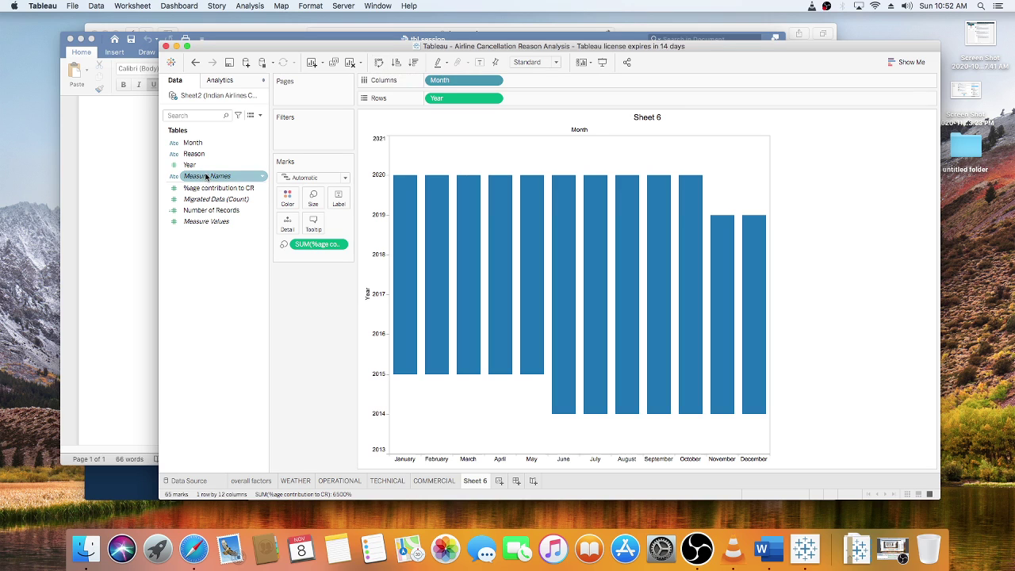
click(339, 244)
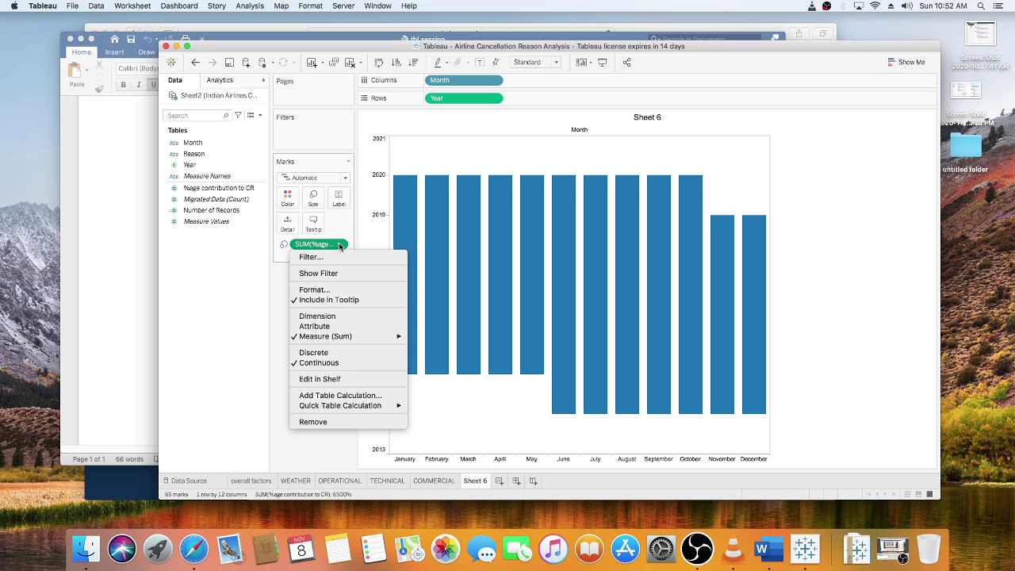
mouse_move(333, 336)
click(468, 347)
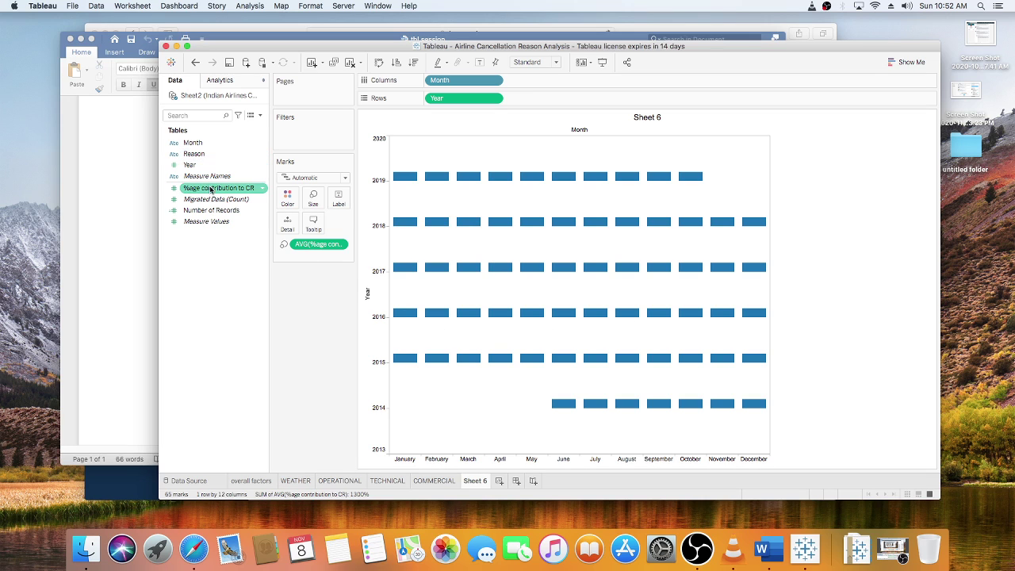
Try the Bar mark type, settle on Pie, and move the size legend beneath the Marks card
click(345, 177)
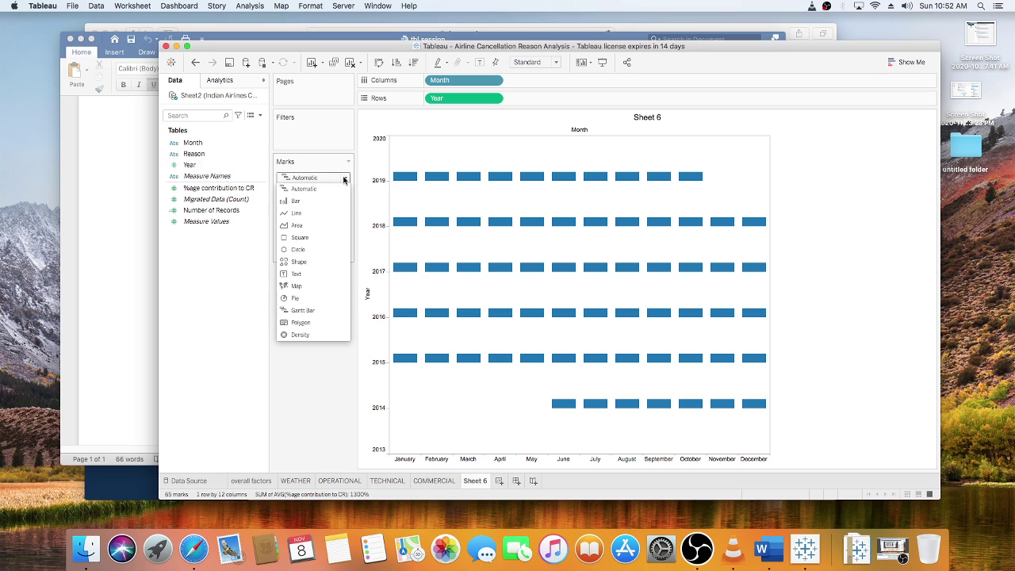
click(296, 201)
click(345, 179)
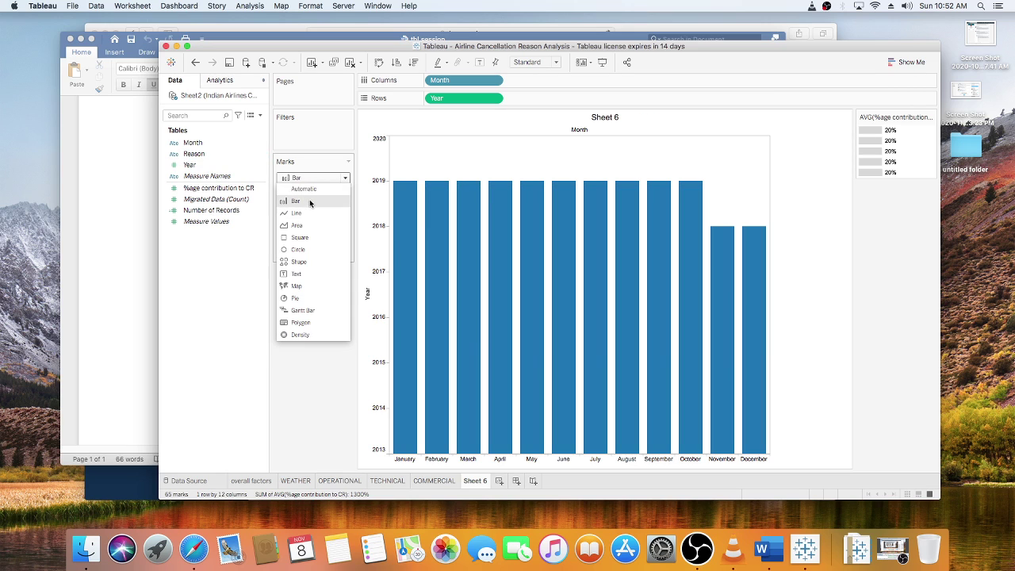
click(296, 299)
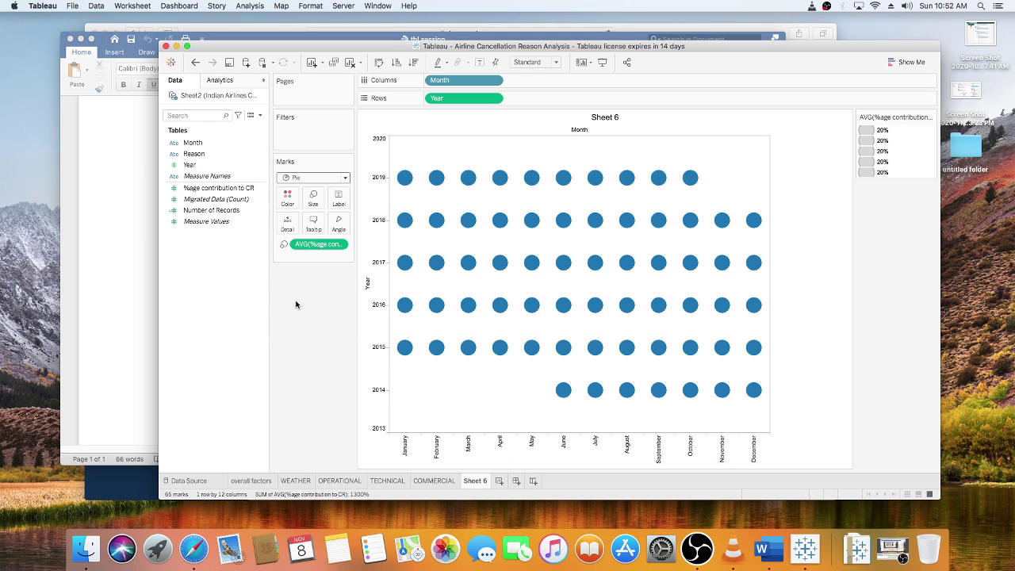
drag(892, 117, 295, 284)
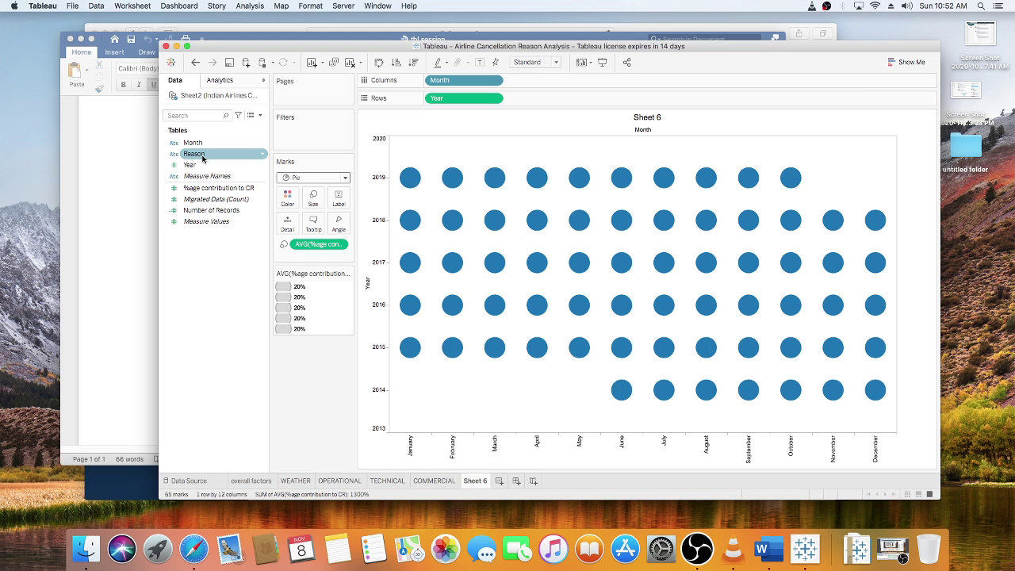
Place Reason ahead of Year in the rows, try the Automatic mark type and return to Pie
drag(206, 156, 640, 103)
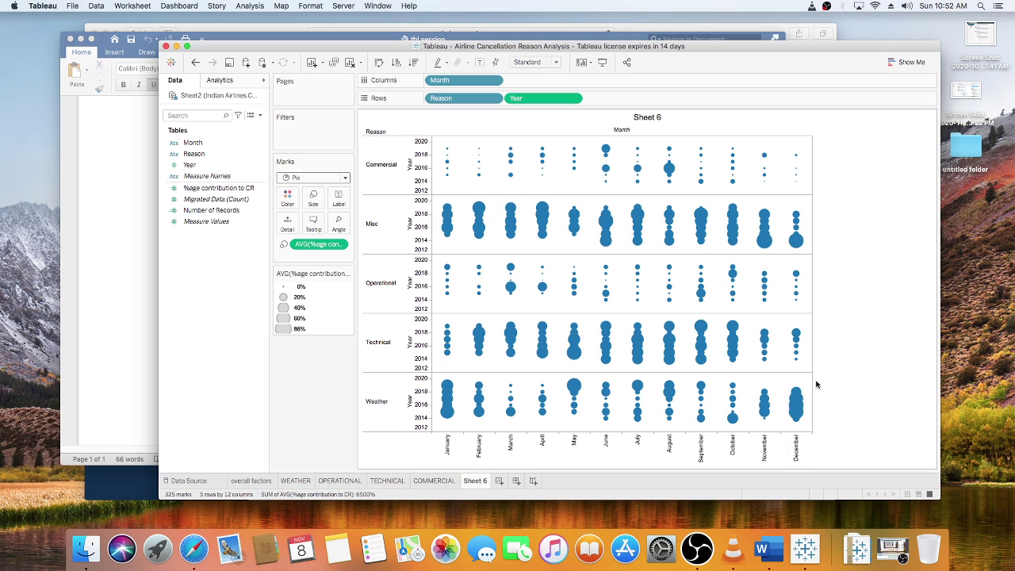
click(313, 178)
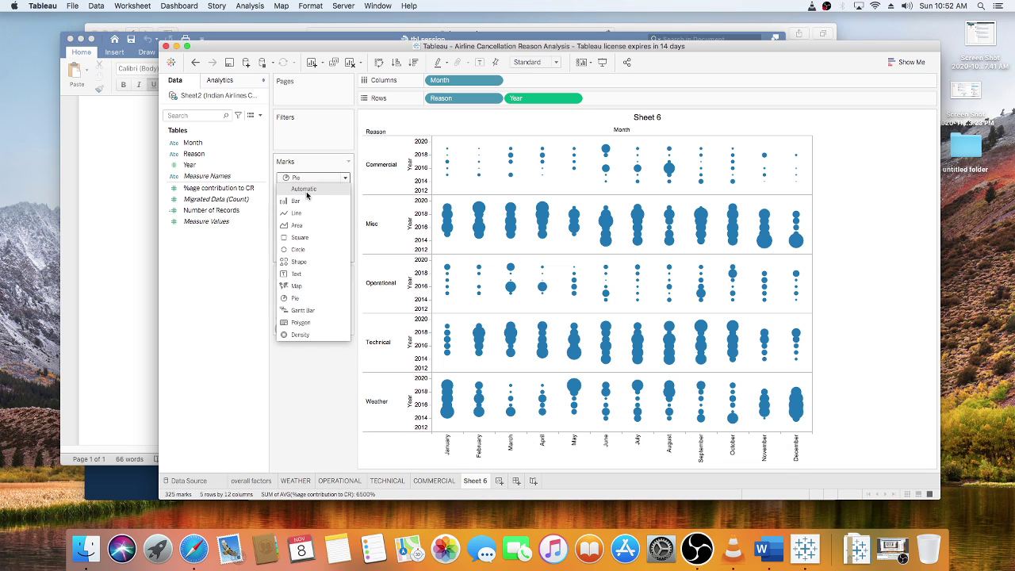
click(305, 189)
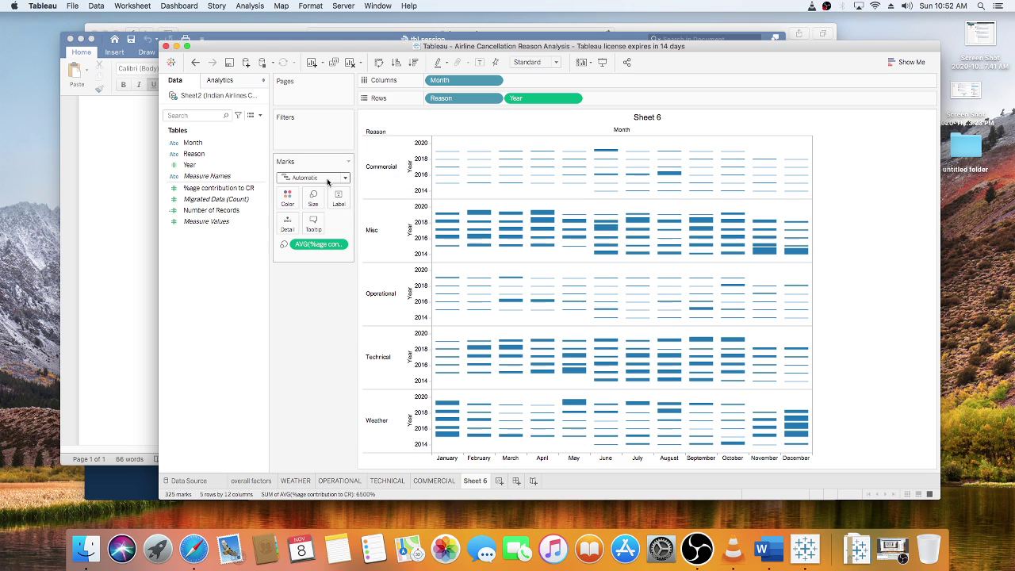
click(340, 178)
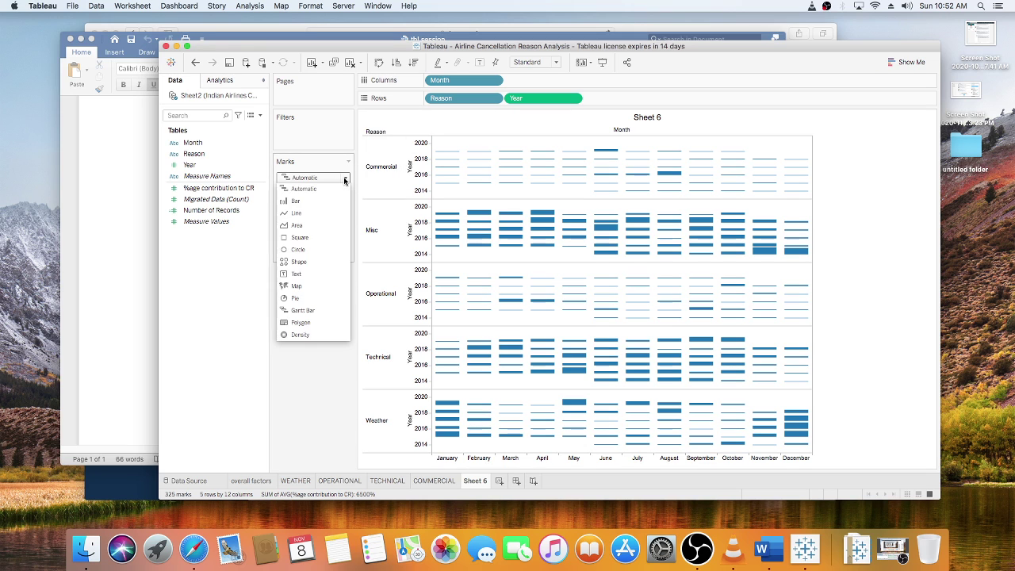
click(295, 297)
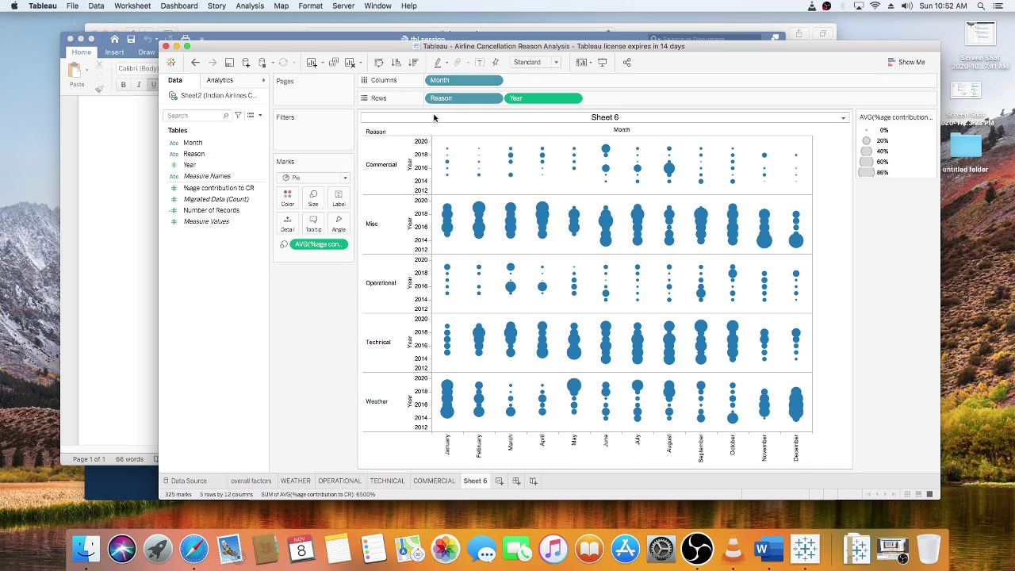
Move Reason from the rows to the color encoding and place the size and Reason legends beneath the Marks card
drag(448, 98, 288, 198)
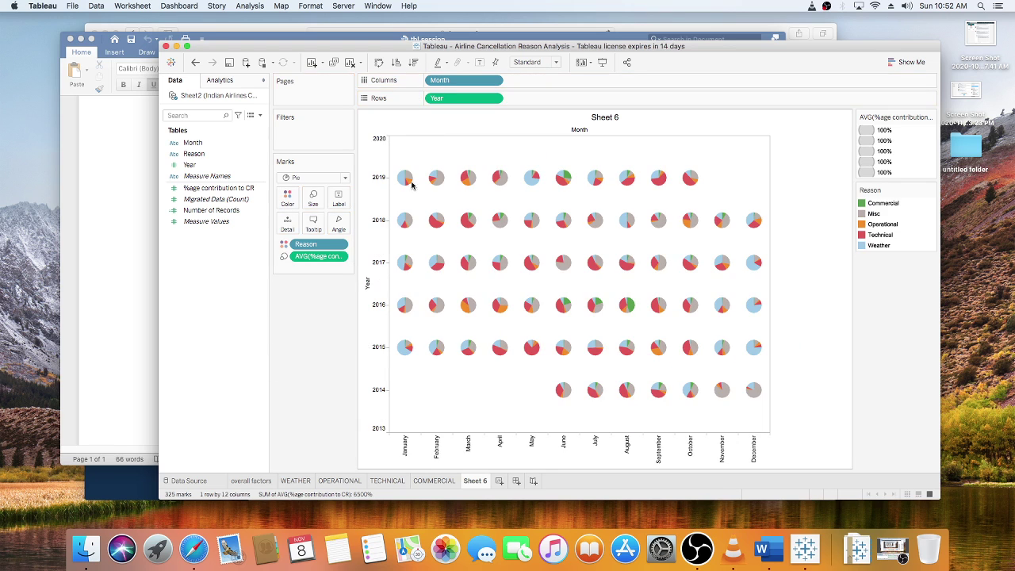
drag(881, 115, 286, 297)
drag(886, 116, 306, 386)
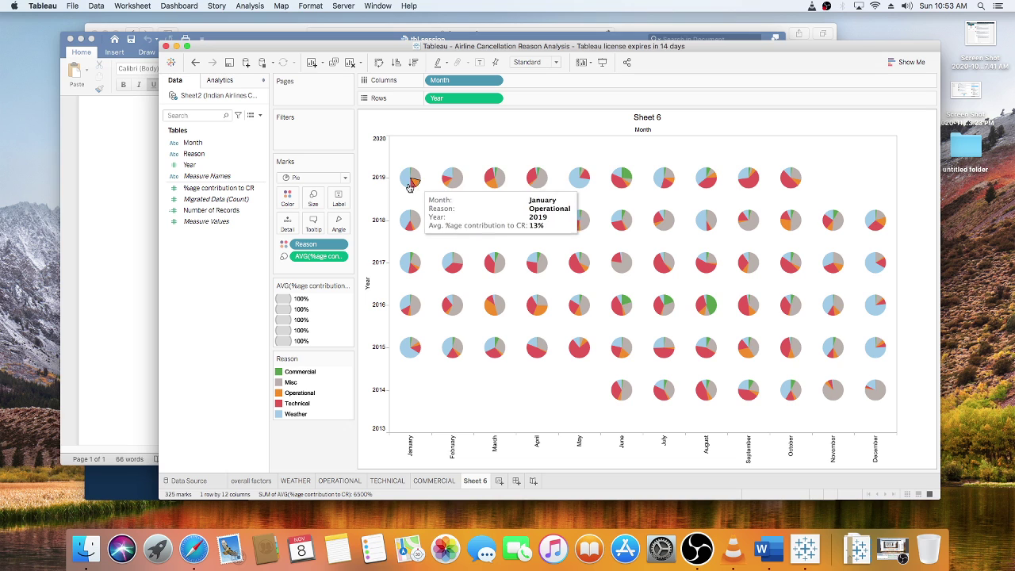
Label the pie slices with %age contribution to CR and check the label settings
mouse_move(410, 176)
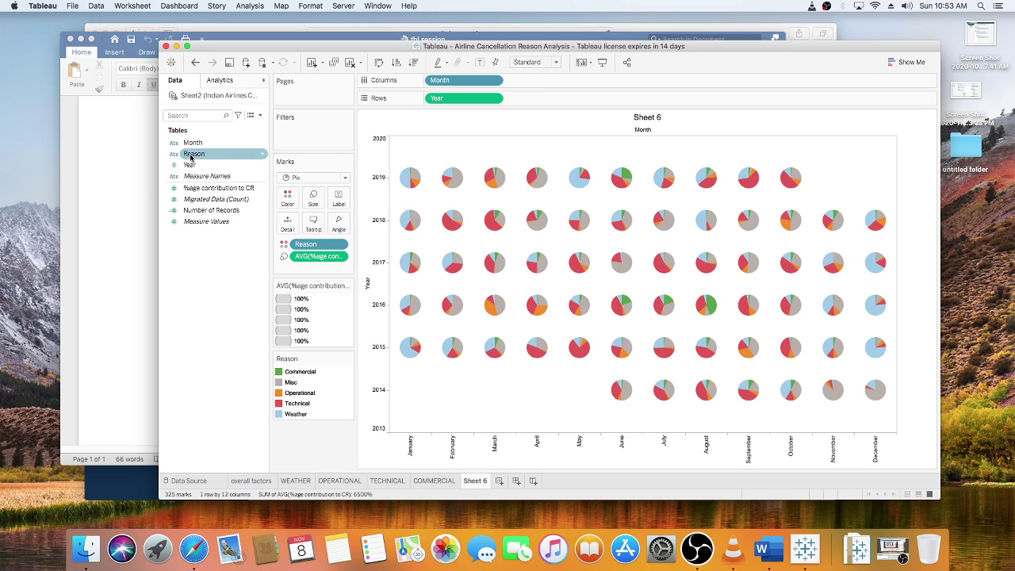
drag(206, 189, 341, 197)
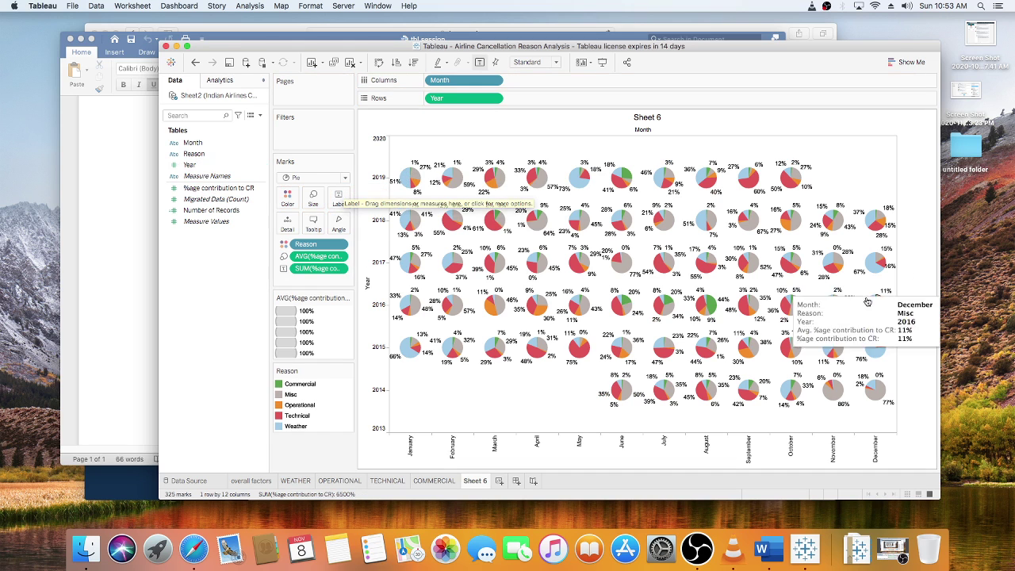
click(338, 200)
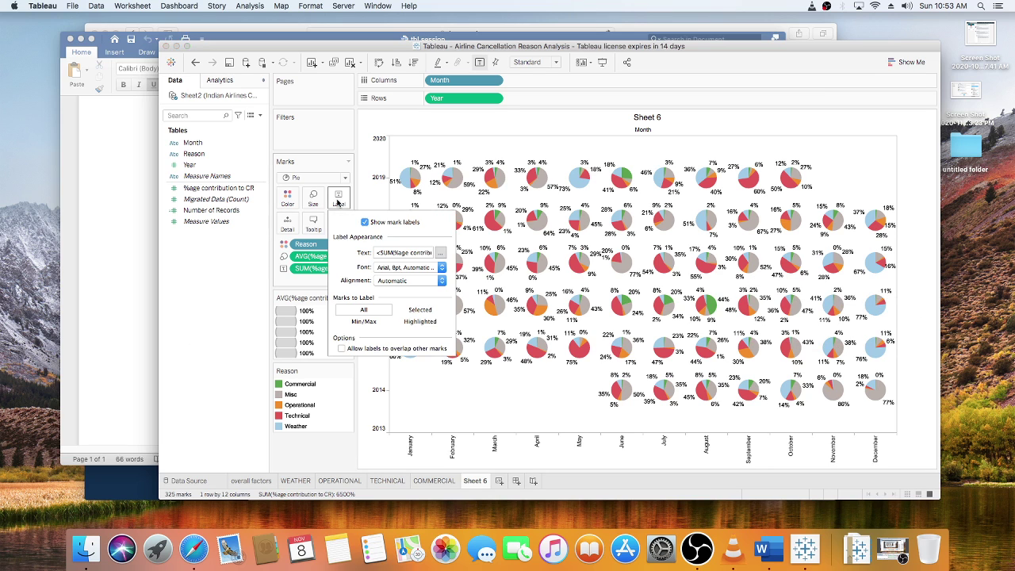
click(338, 201)
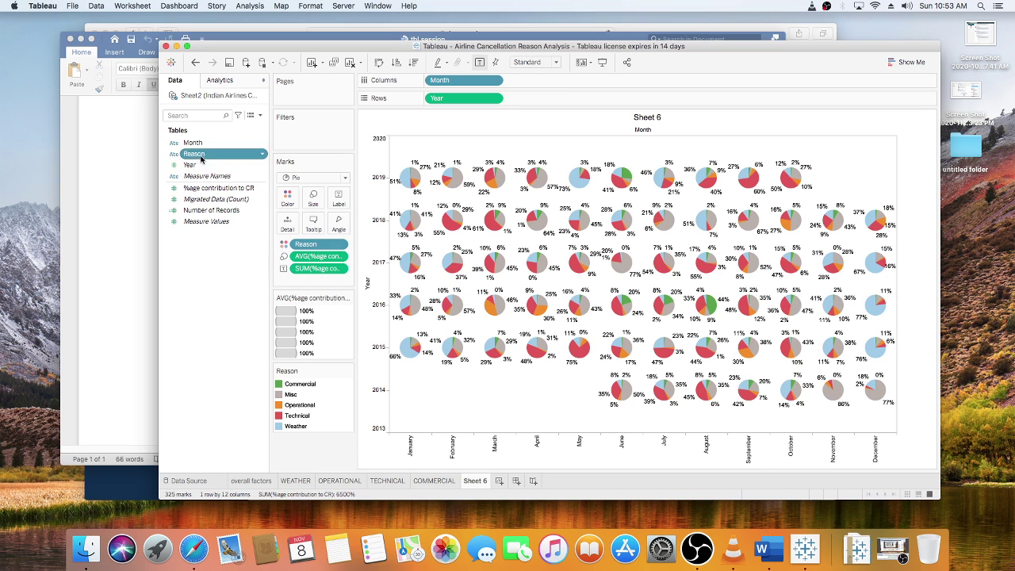
Add Reason to the pie slice labels and check the chart in presentation mode
drag(193, 153, 339, 200)
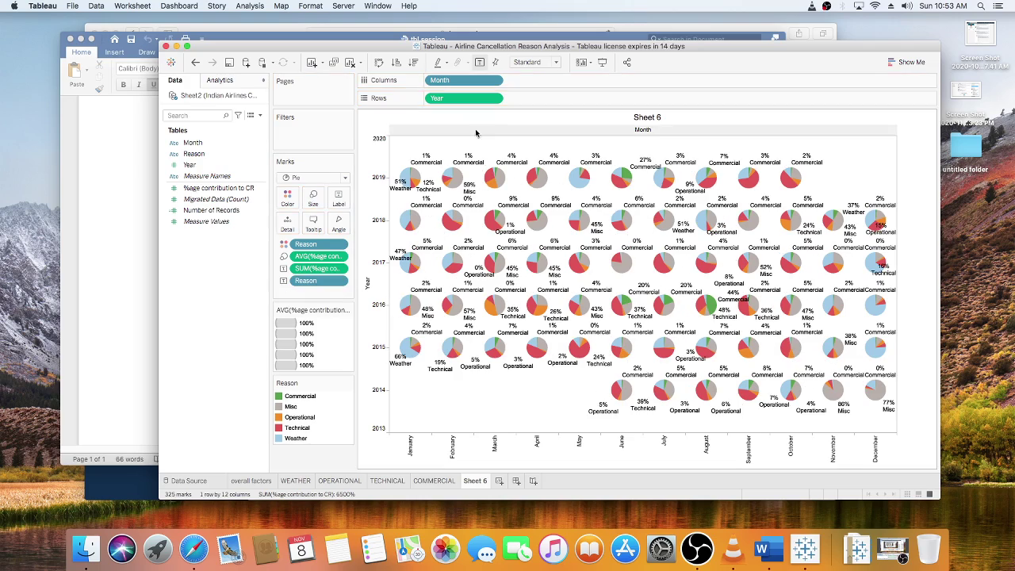
click(603, 62)
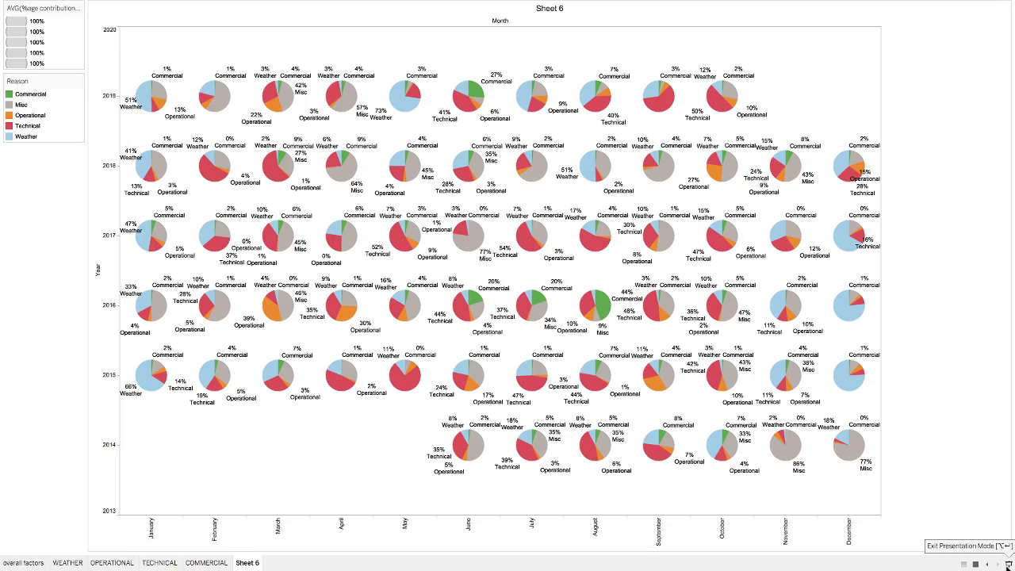
click(964, 563)
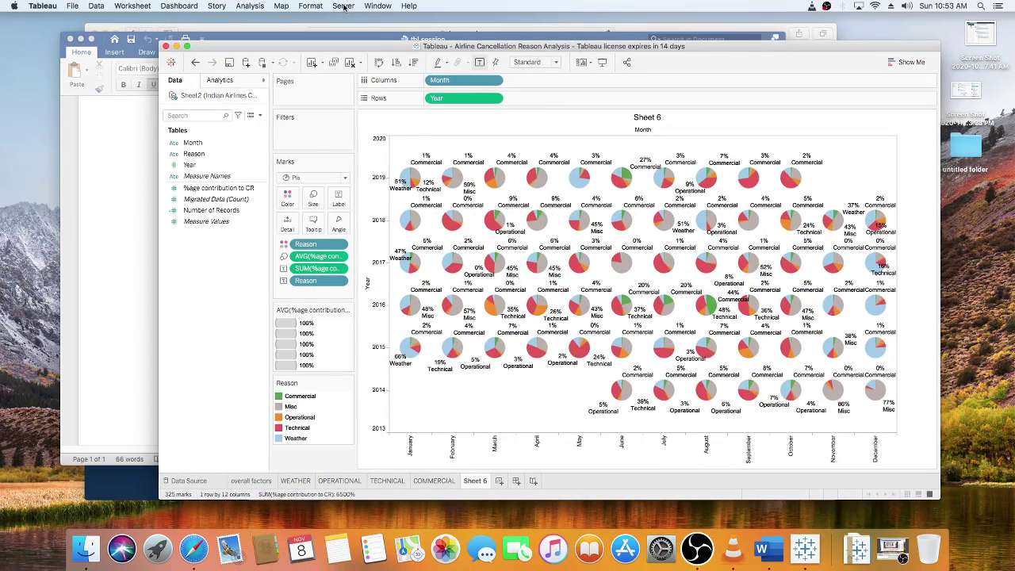
Try the Classic workbook theme and return to Modern
click(310, 5)
mouse_move(360, 248)
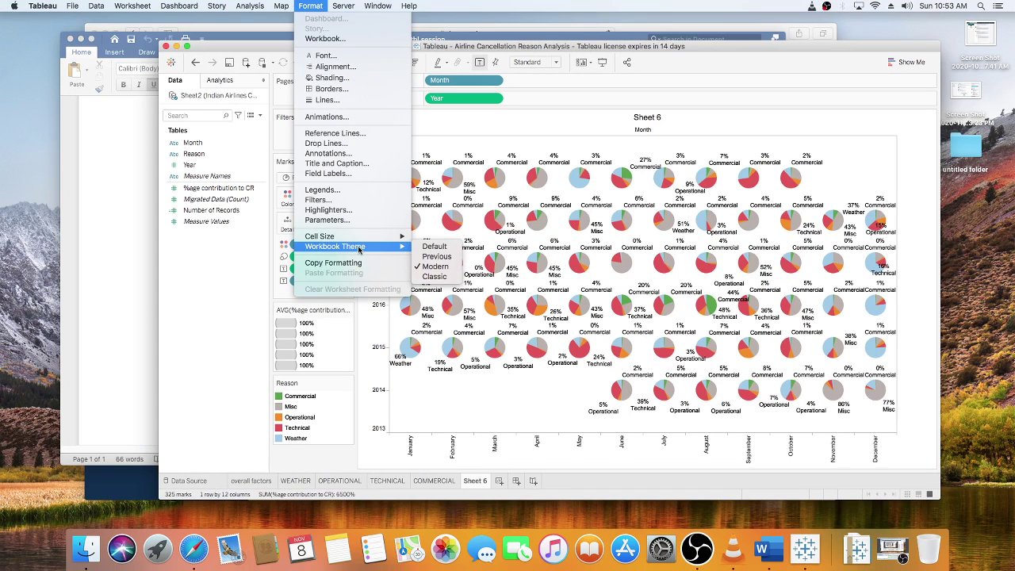
click(436, 277)
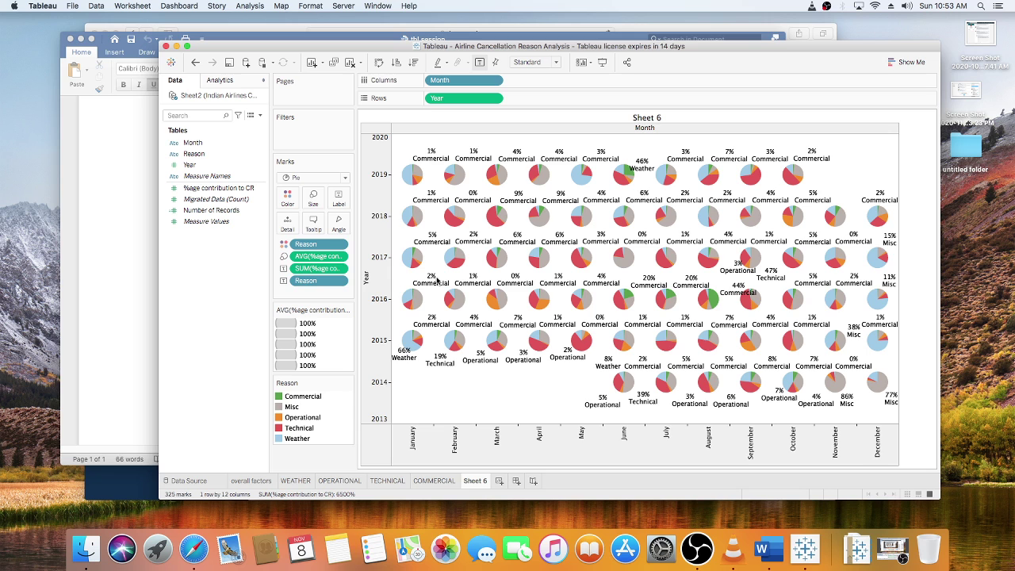
click(309, 6)
mouse_move(372, 248)
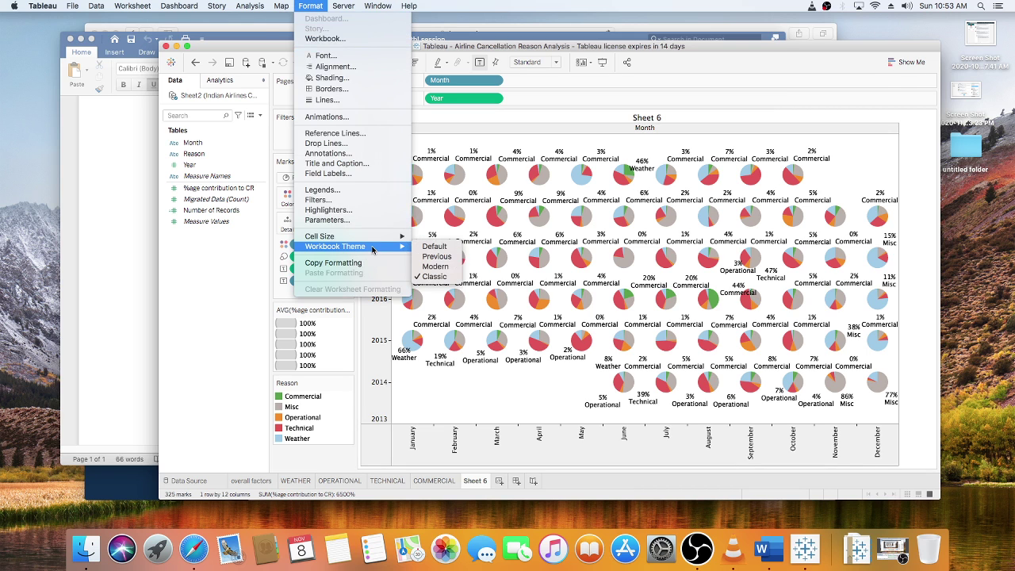
click(438, 268)
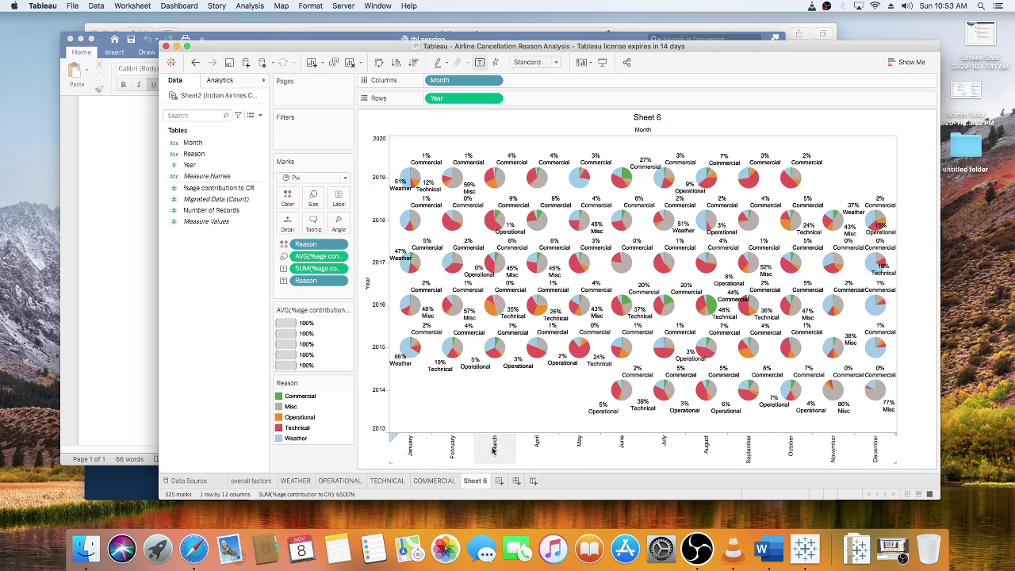
Look at the overall factors and WEATHER sheets for reference and duplicate Sheet 6
click(240, 481)
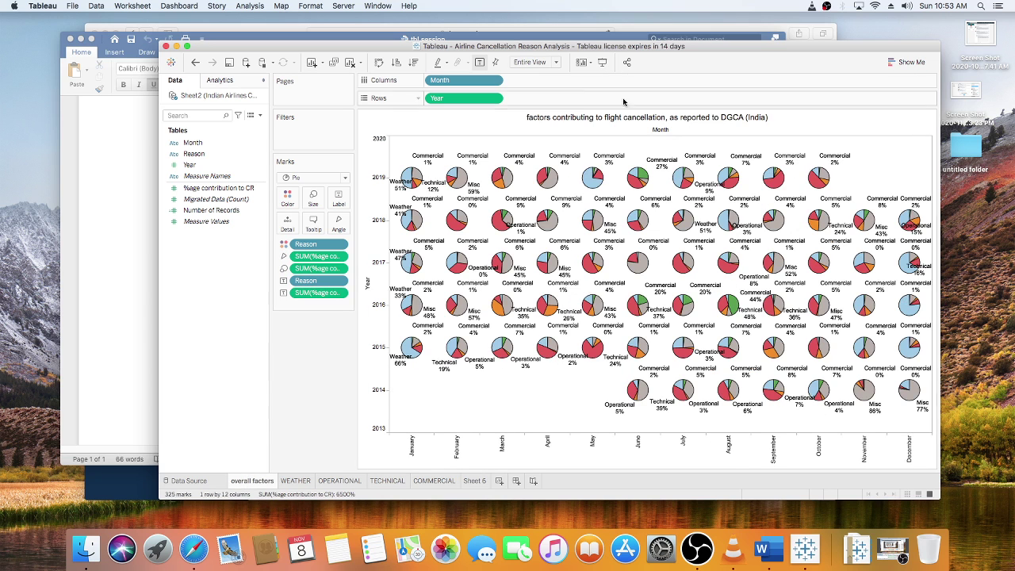
click(296, 480)
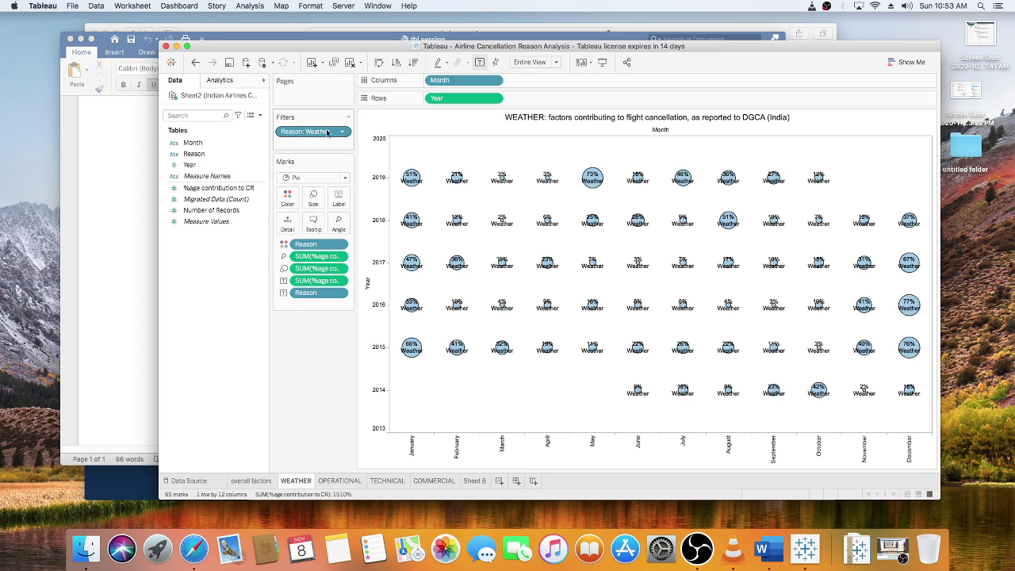
click(475, 481)
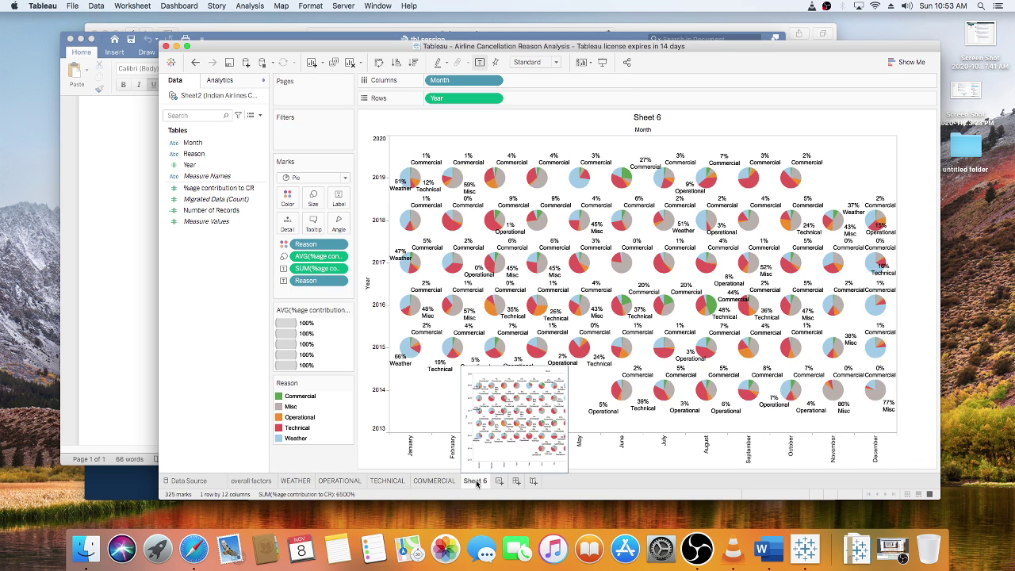
right_click(476, 483)
click(507, 382)
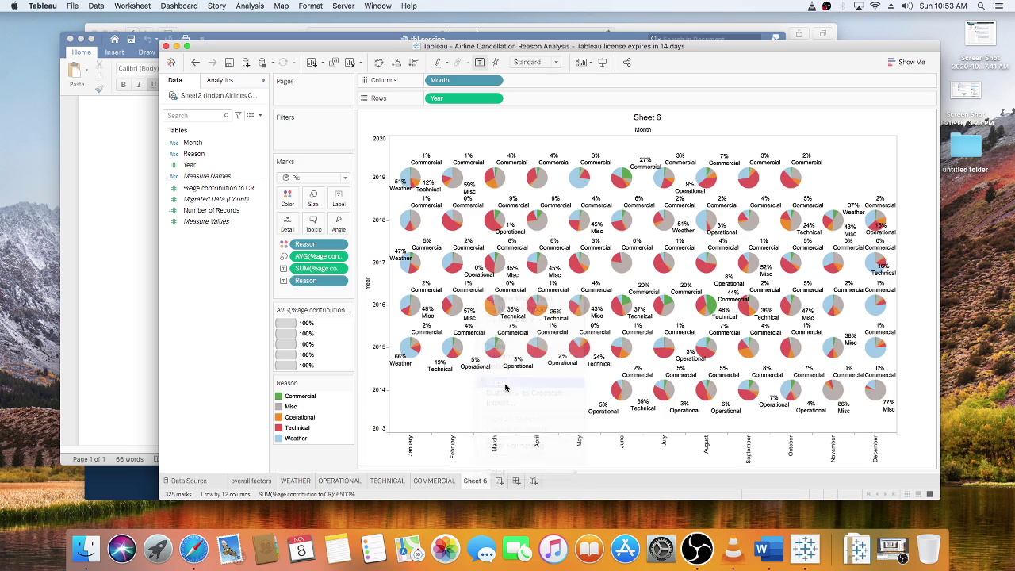
Filter the duplicated sheet by Reason, keeping only Weather
drag(203, 157, 300, 139)
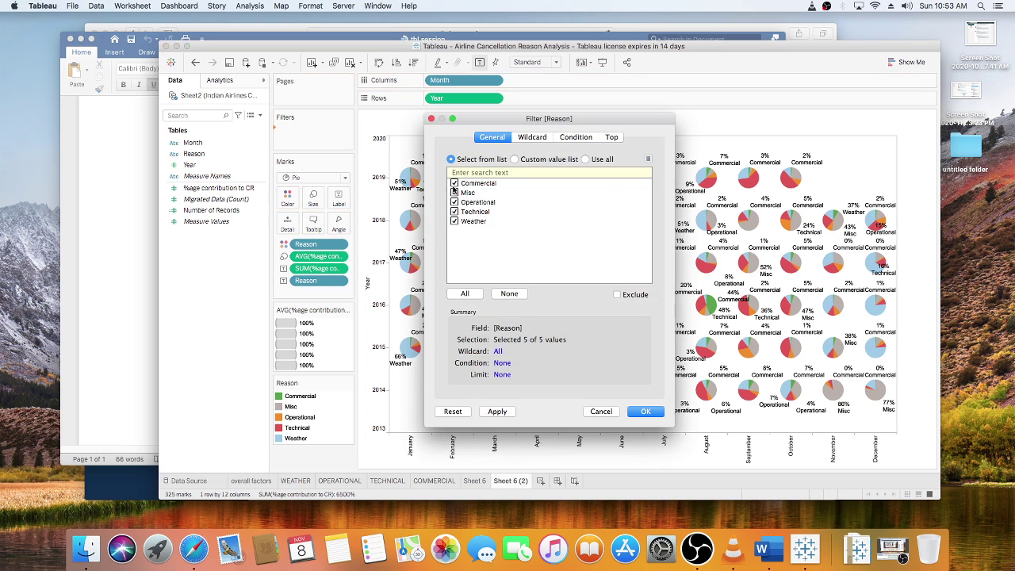
click(509, 293)
click(455, 222)
click(497, 412)
click(645, 411)
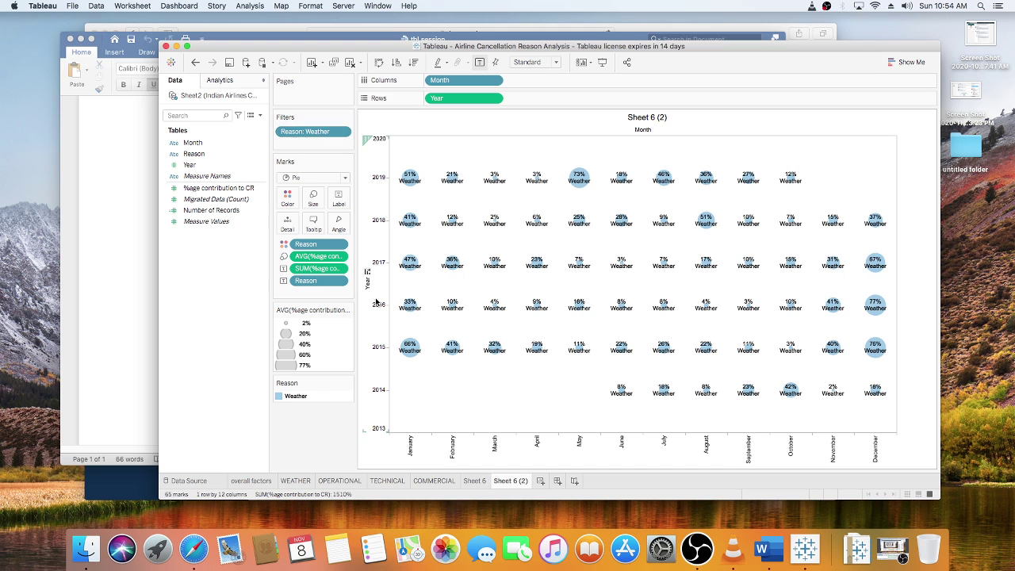
Duplicate Sheet 6 again and filter the new copy by Reason, keeping only Technical
right_click(471, 482)
click(495, 384)
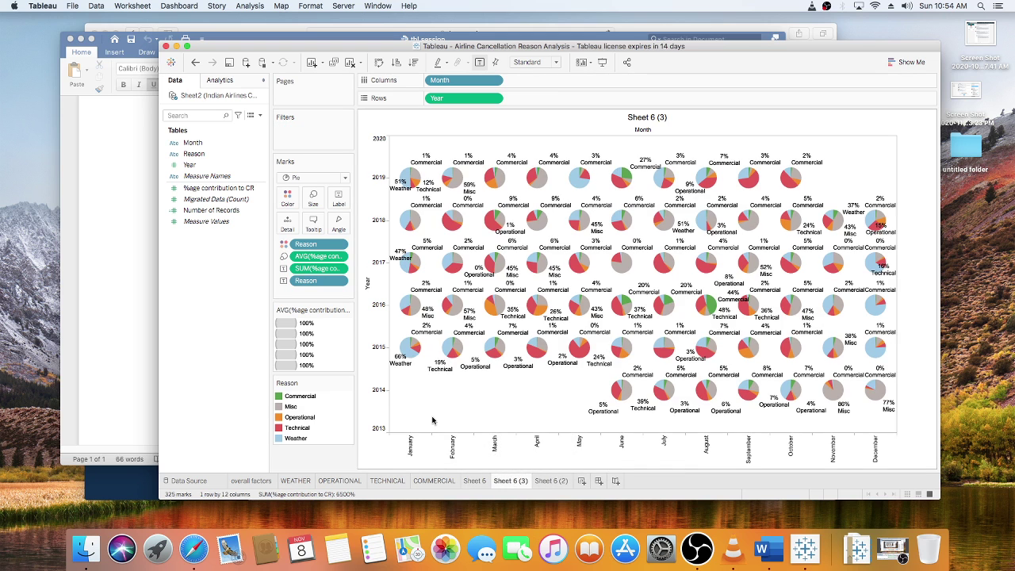
click(199, 155)
drag(197, 159, 313, 149)
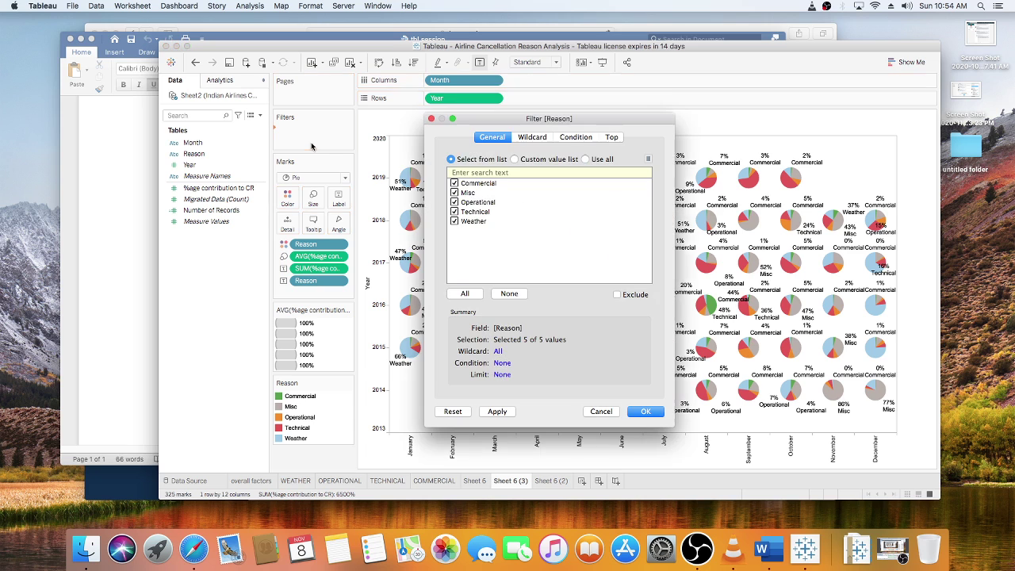
click(468, 214)
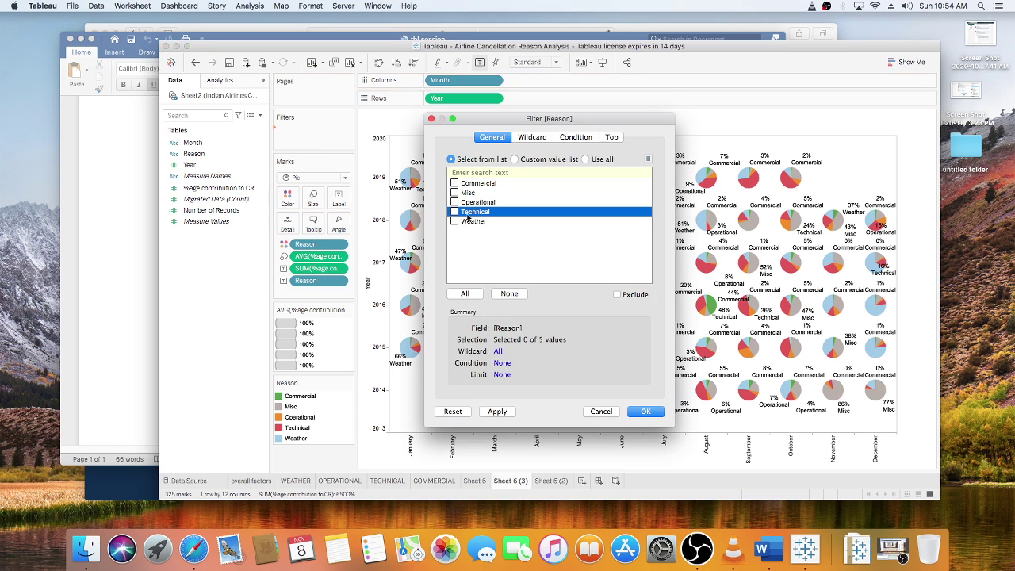
click(454, 212)
click(497, 412)
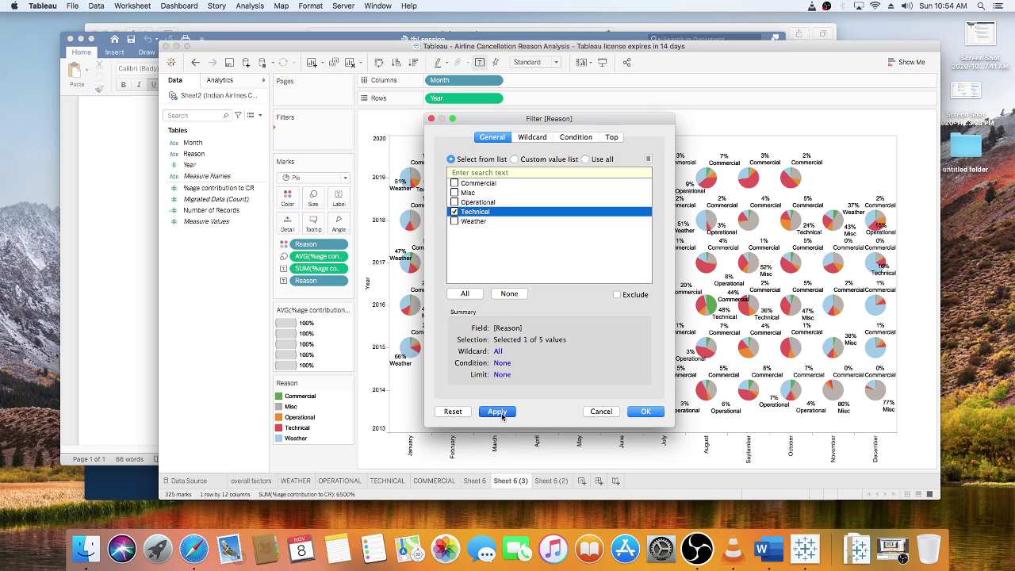
click(650, 414)
Compare the TECHNICAL, WEATHER and overall factors sheets with Sheet 6 and its two filtered copies
click(387, 481)
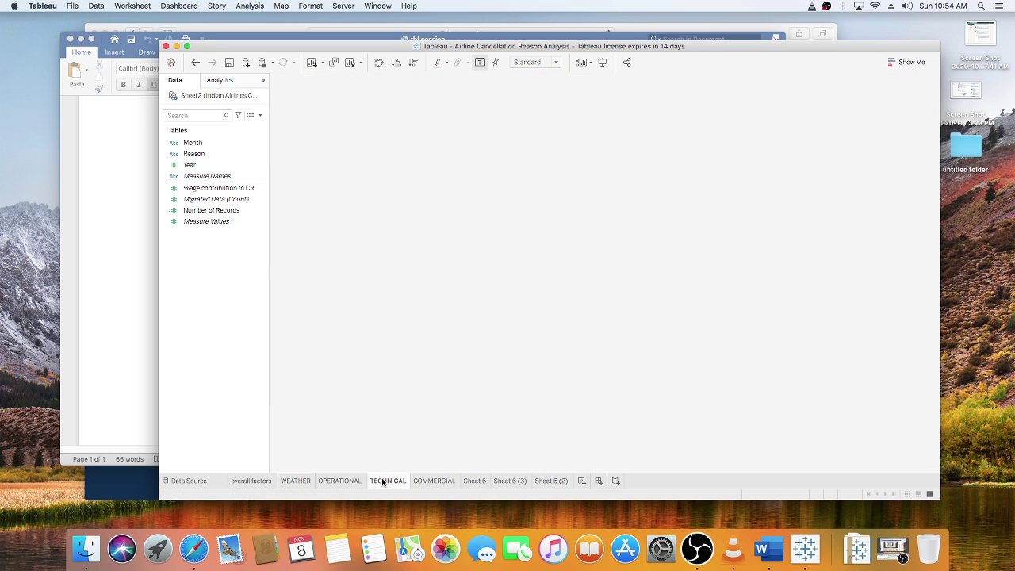
click(295, 481)
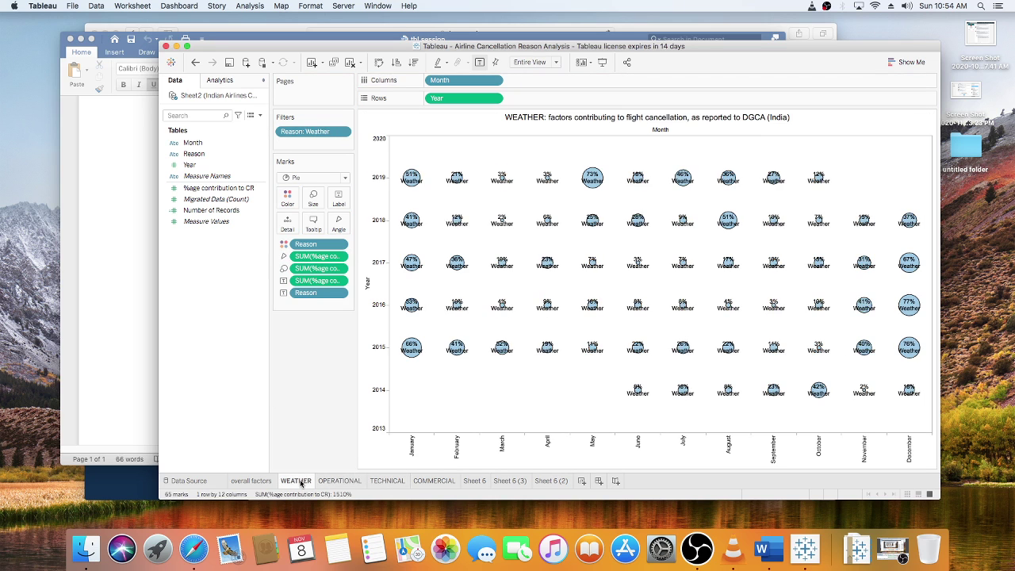
click(251, 481)
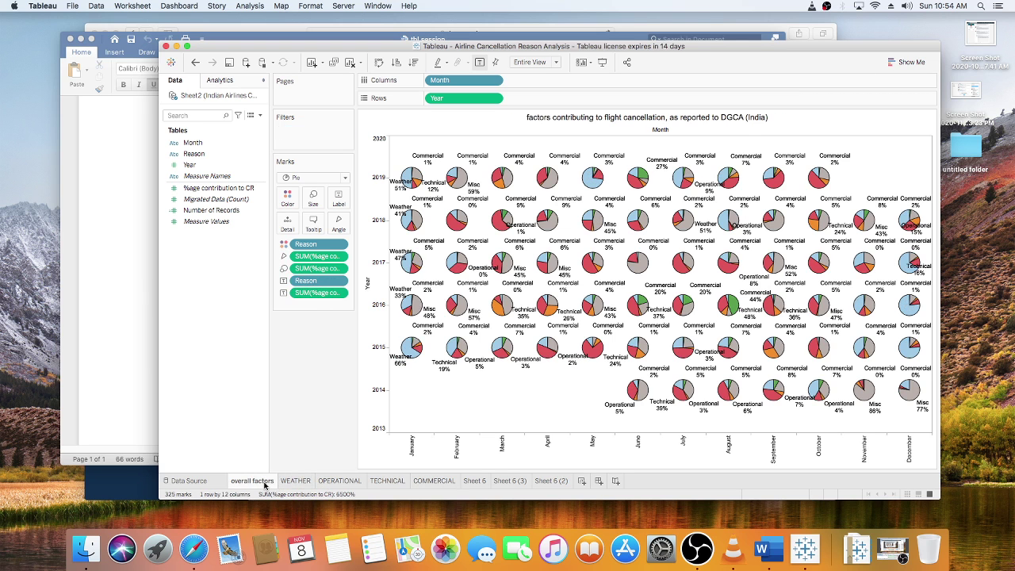
click(478, 481)
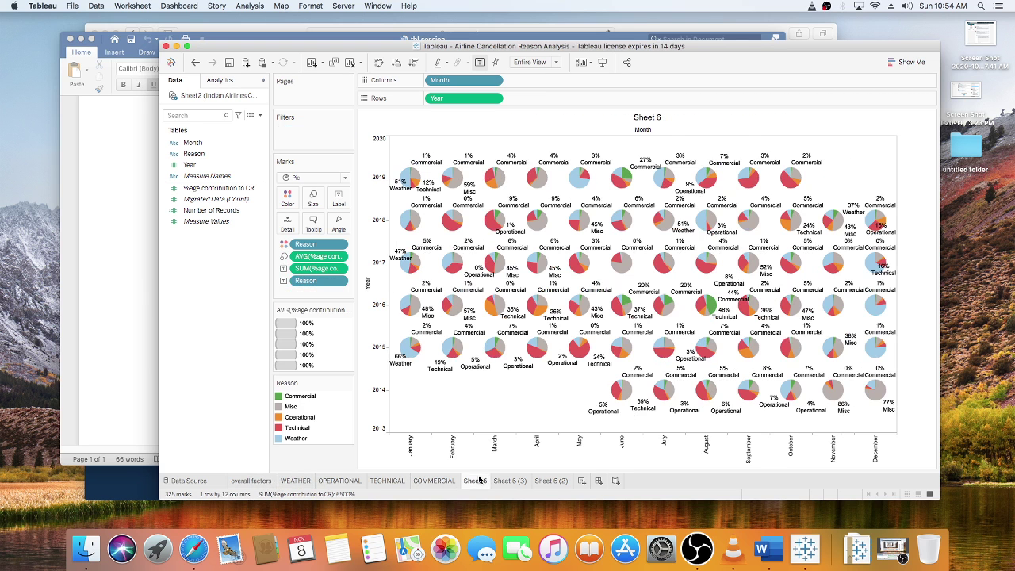
click(503, 485)
click(565, 482)
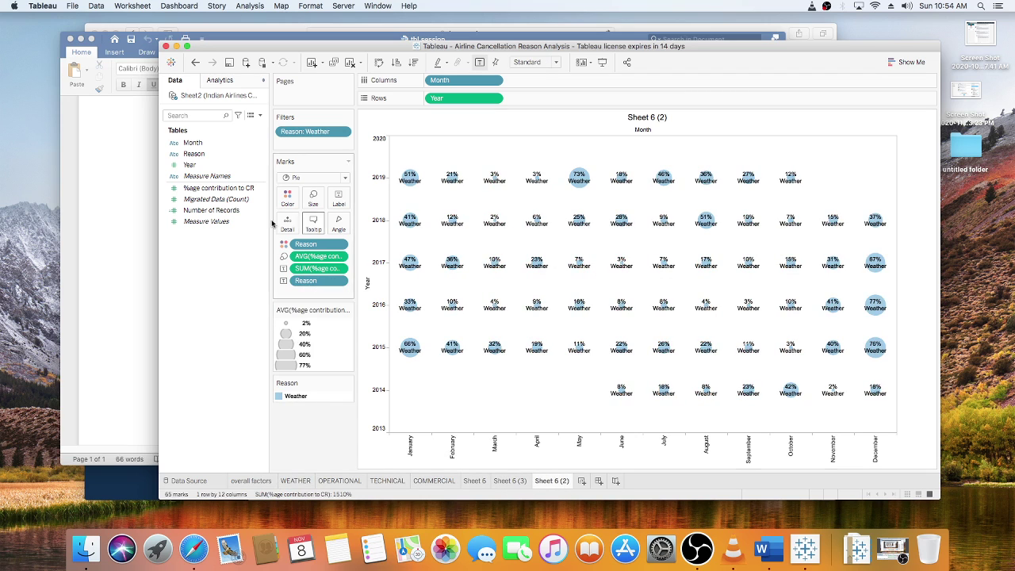
Review the workbook file formats offered when saving a copy, keep Tableau Packaged Workbook, and cancel the save
click(77, 7)
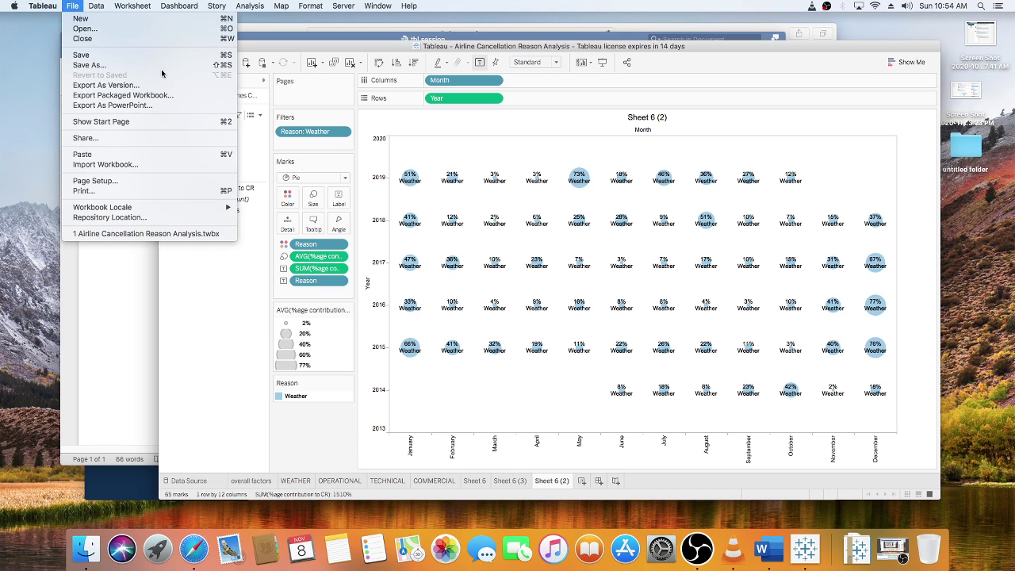
click(510, 361)
key(super+shift+s)
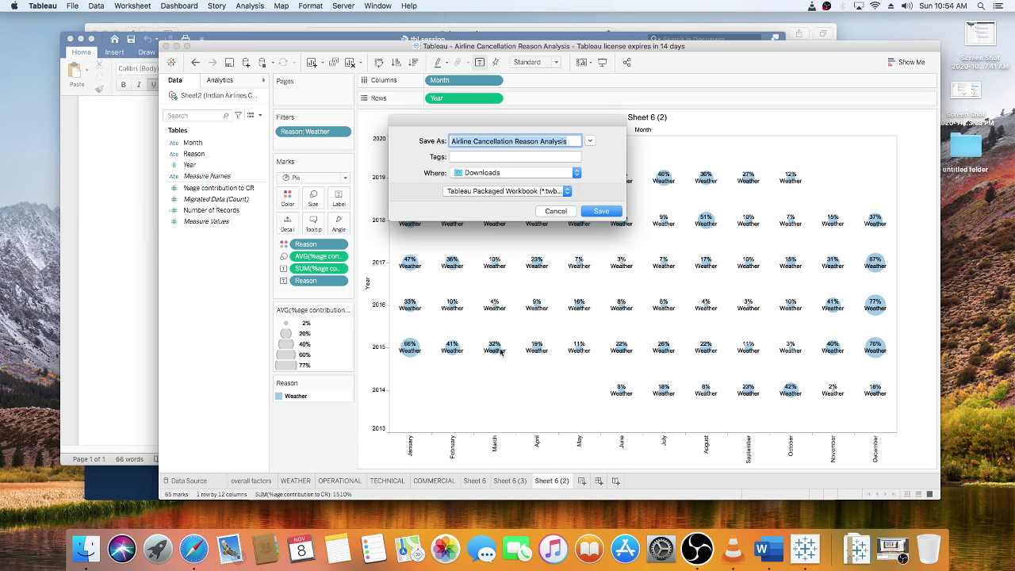
click(524, 190)
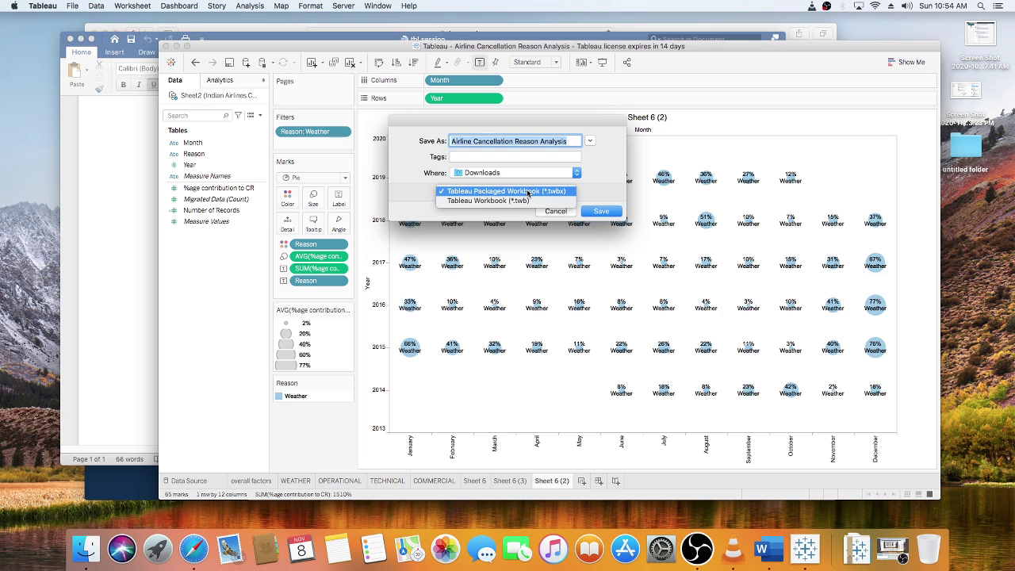
click(528, 193)
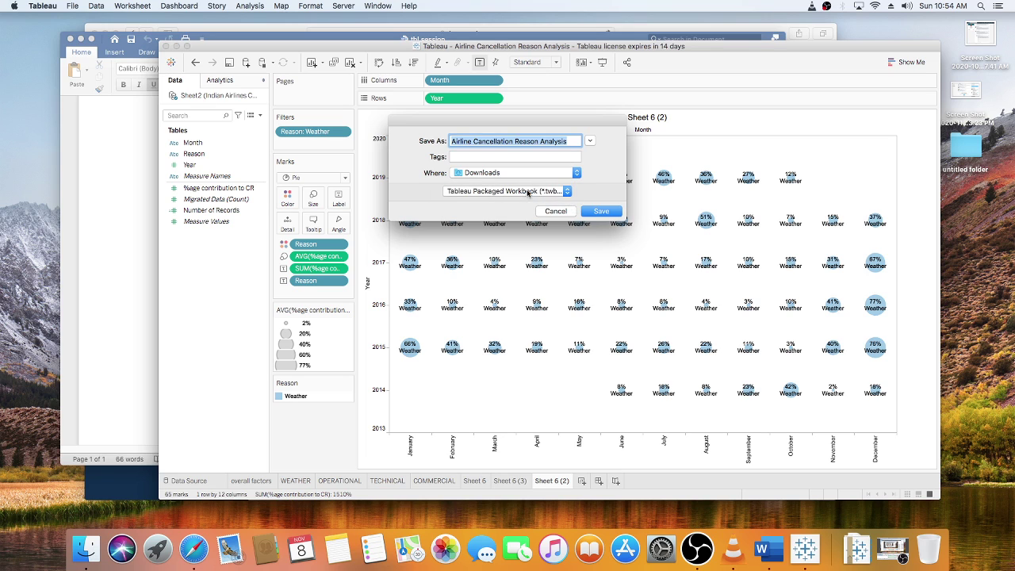
click(556, 212)
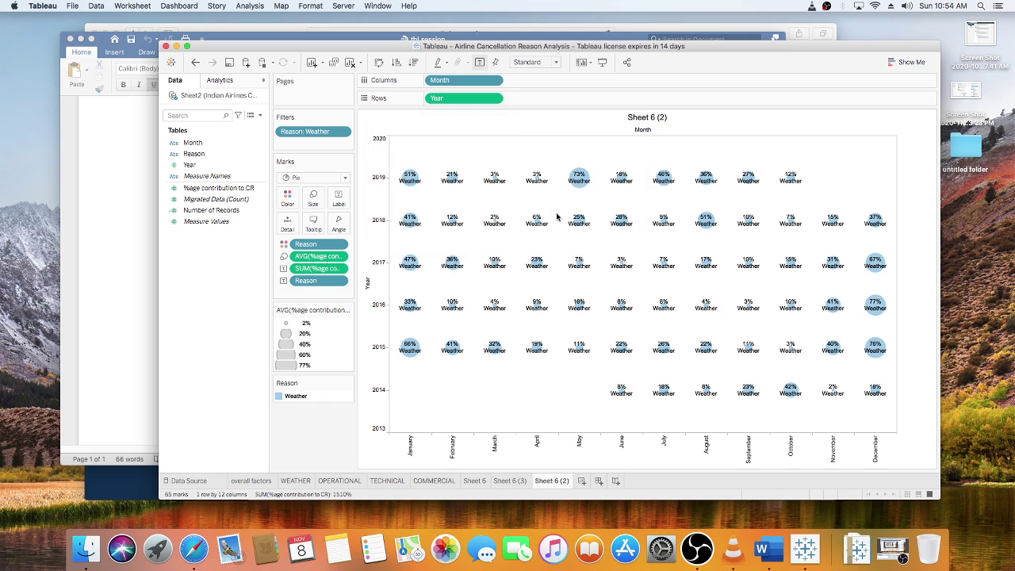
Try to save the workbook to Tableau Public and close the sign-in window
click(341, 5)
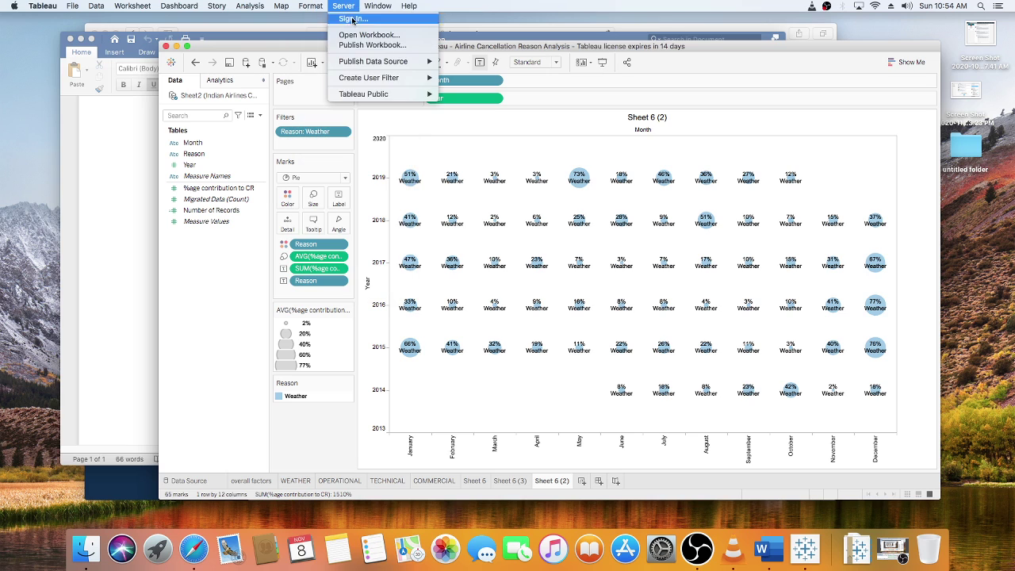
mouse_move(357, 93)
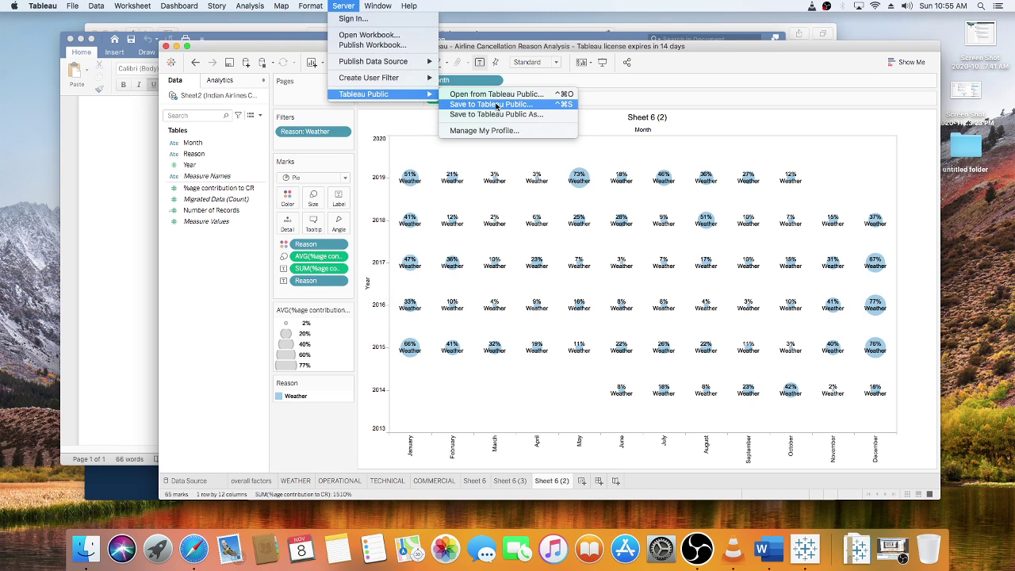
click(493, 104)
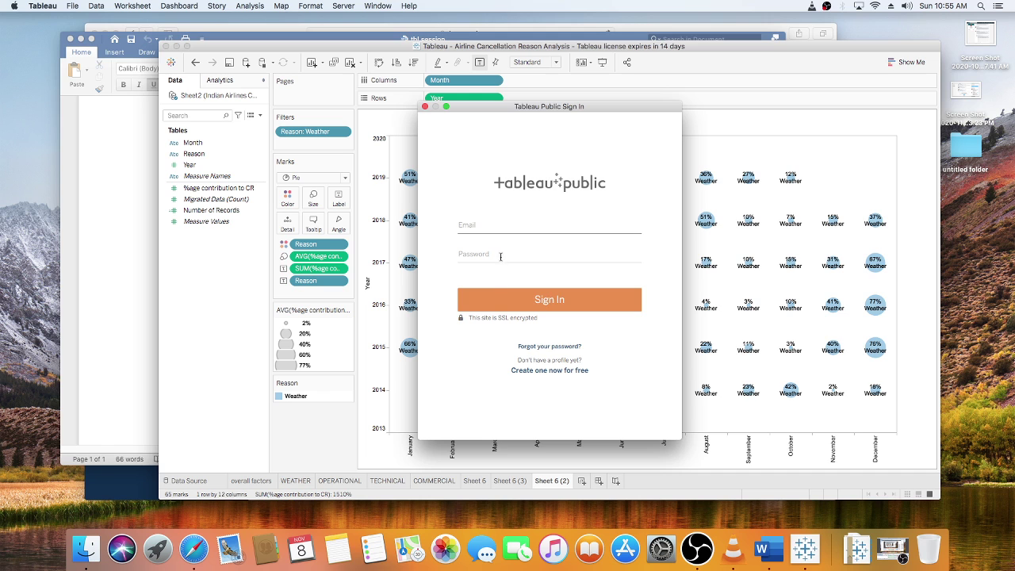
click(424, 106)
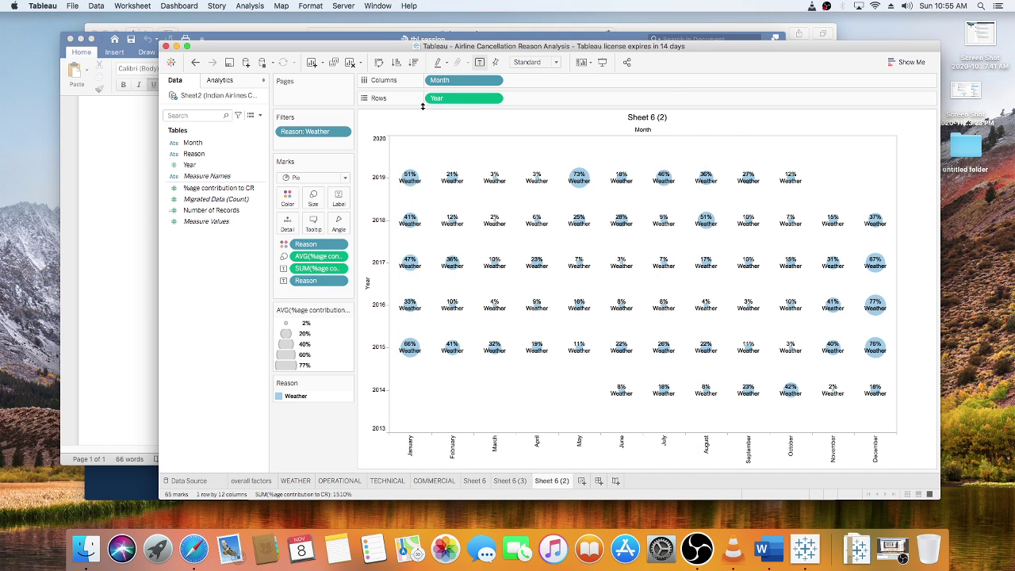
Switch to Safari, examine the published Airline Cancellation Reason Analysis on Tableau Public, and return to Tableau
click(763, 29)
click(702, 50)
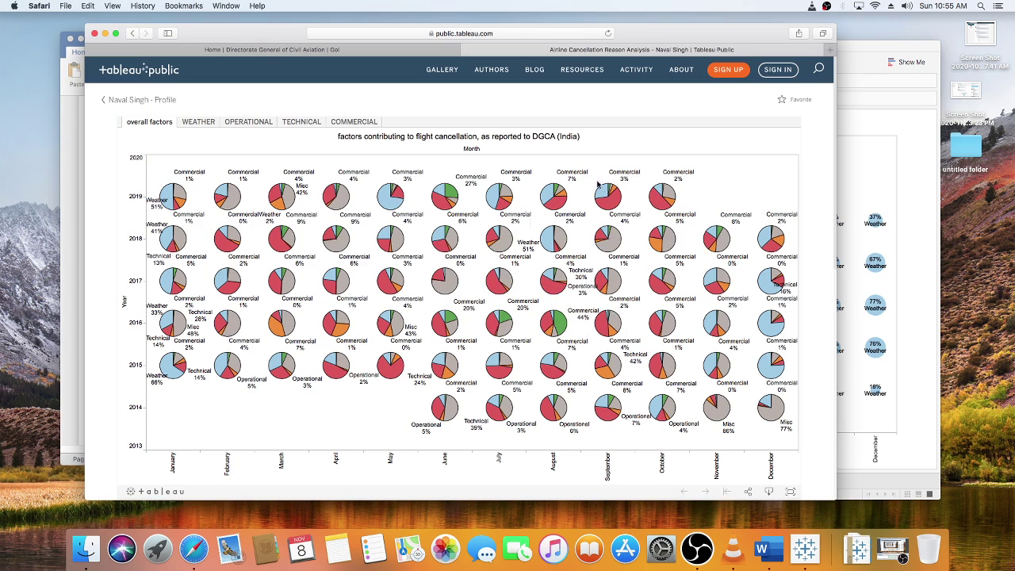
scroll(650, 278, down, 2)
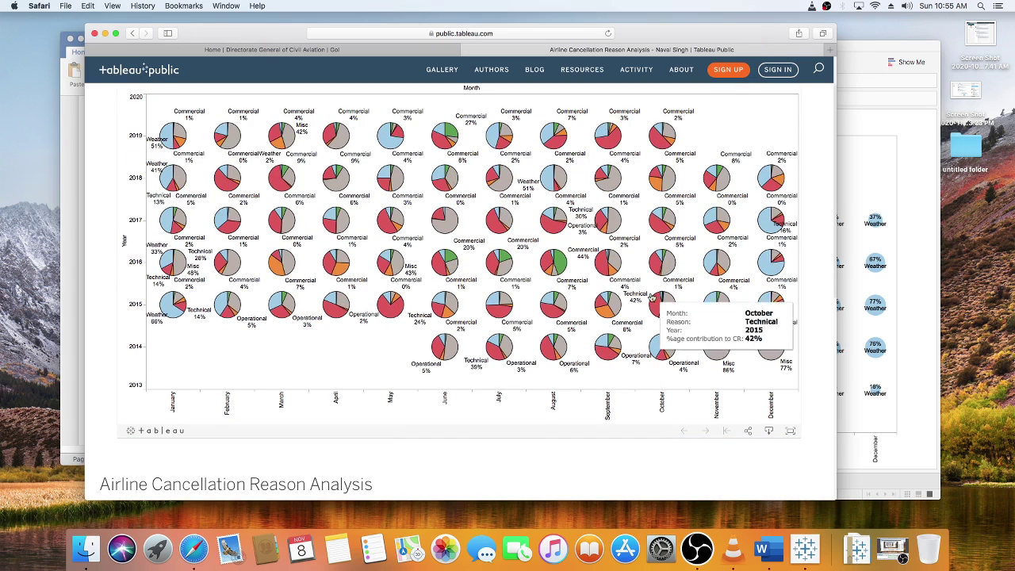
scroll(658, 298, up, 2)
click(885, 50)
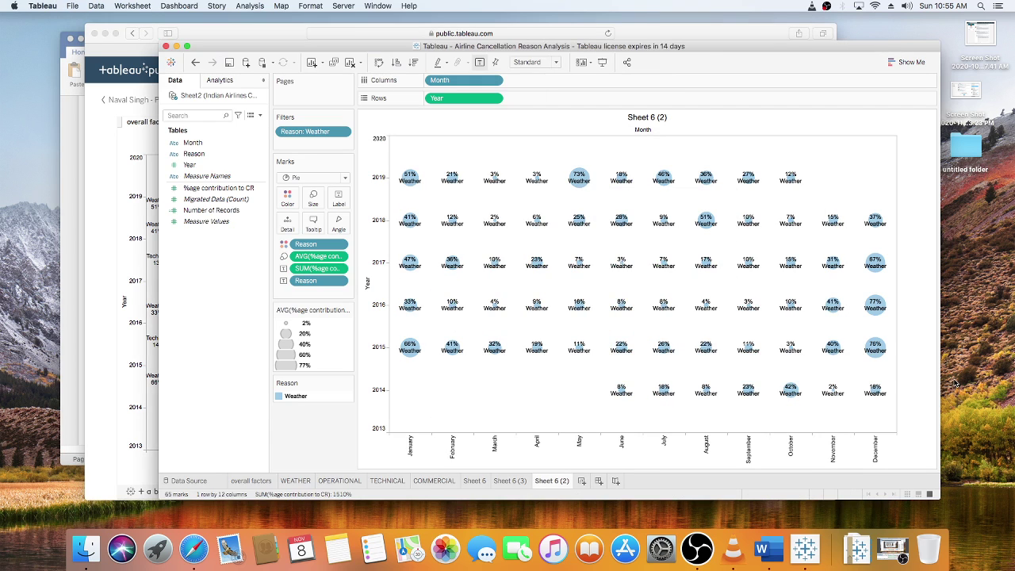
Switch to Word and review the tbl session notes on installing Tableau Desktop and the dataset source
click(774, 548)
scroll(439, 188, up, 2)
scroll(439, 188, down, 5)
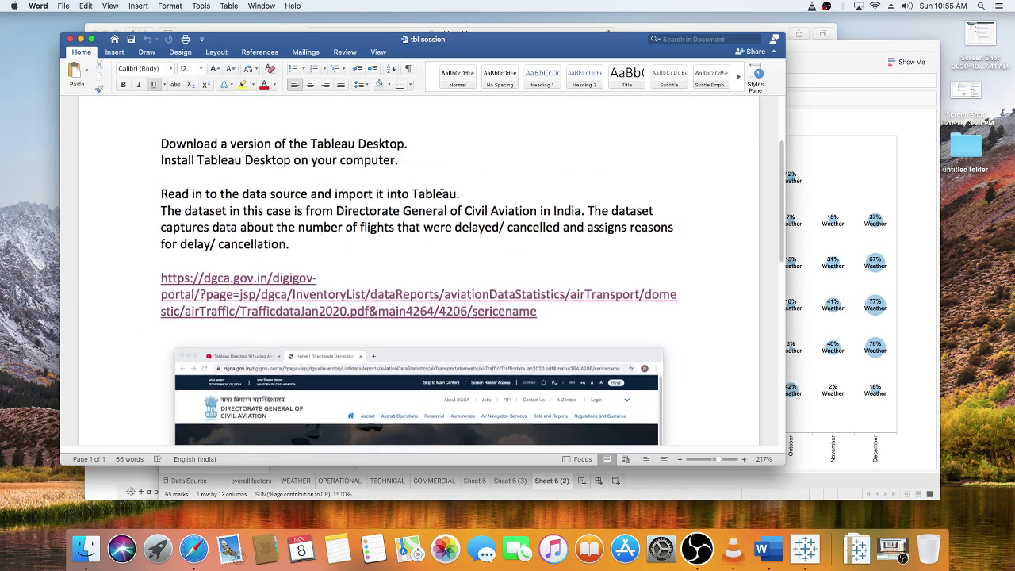
scroll(442, 192, up, 4)
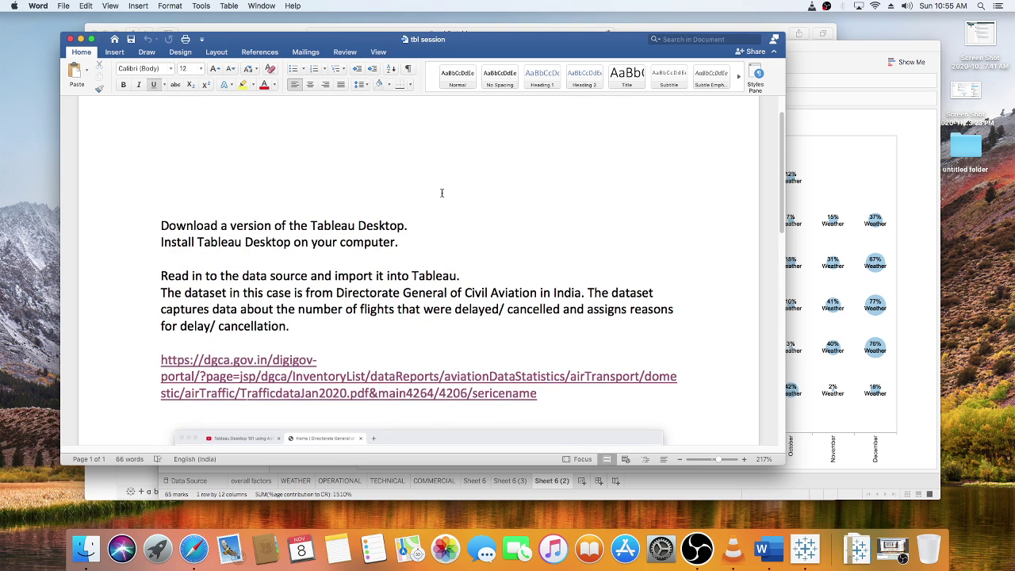